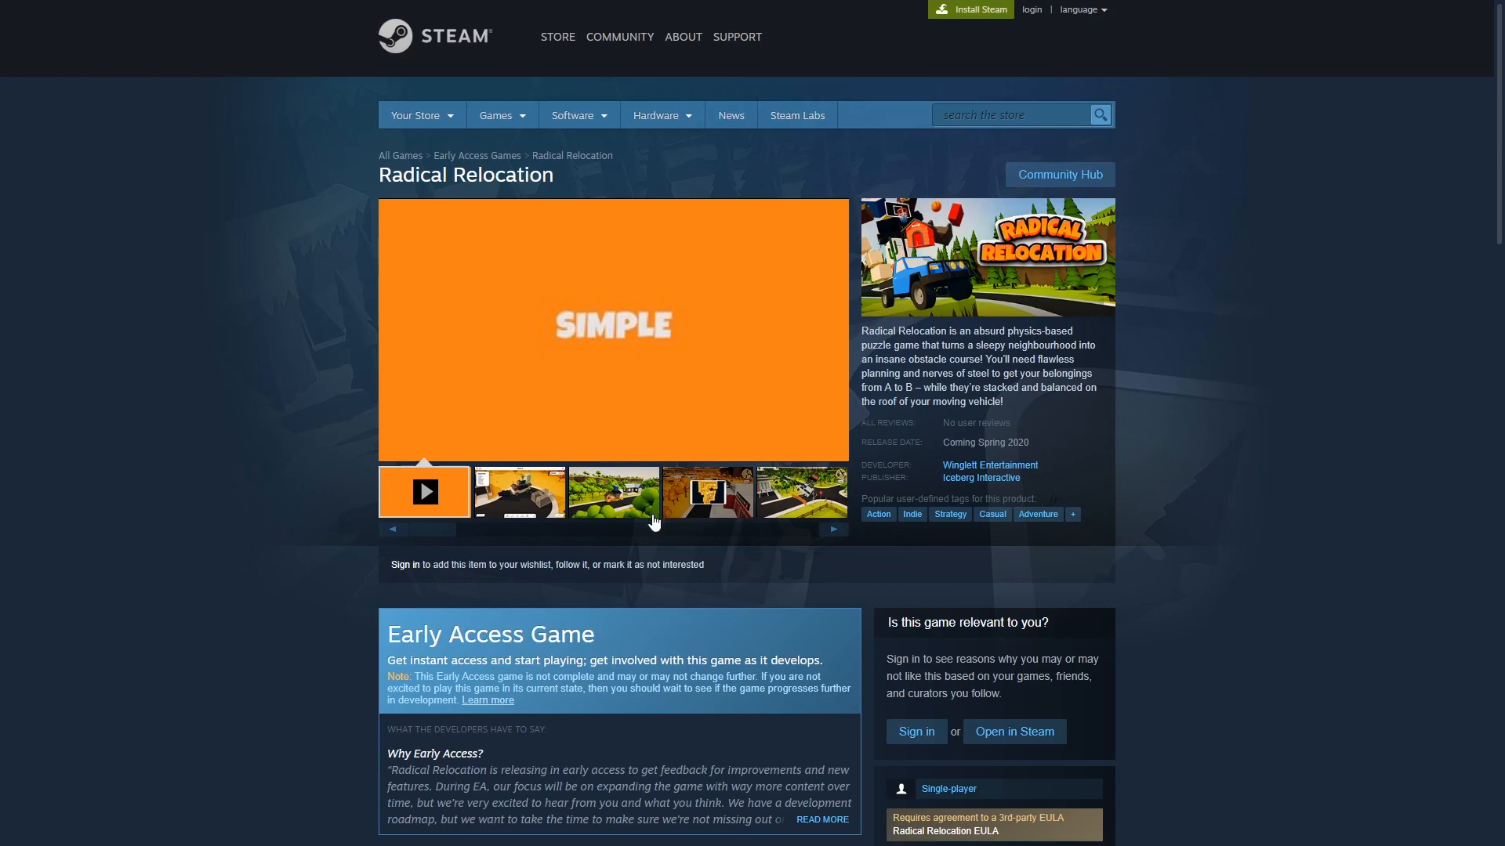
# Step: Look through the Radical Relocation store page down to the system requirements and expand the full game description
pyautogui.scroll(-3, 656, 525)
pyautogui.scroll(-10, 1489, 586)
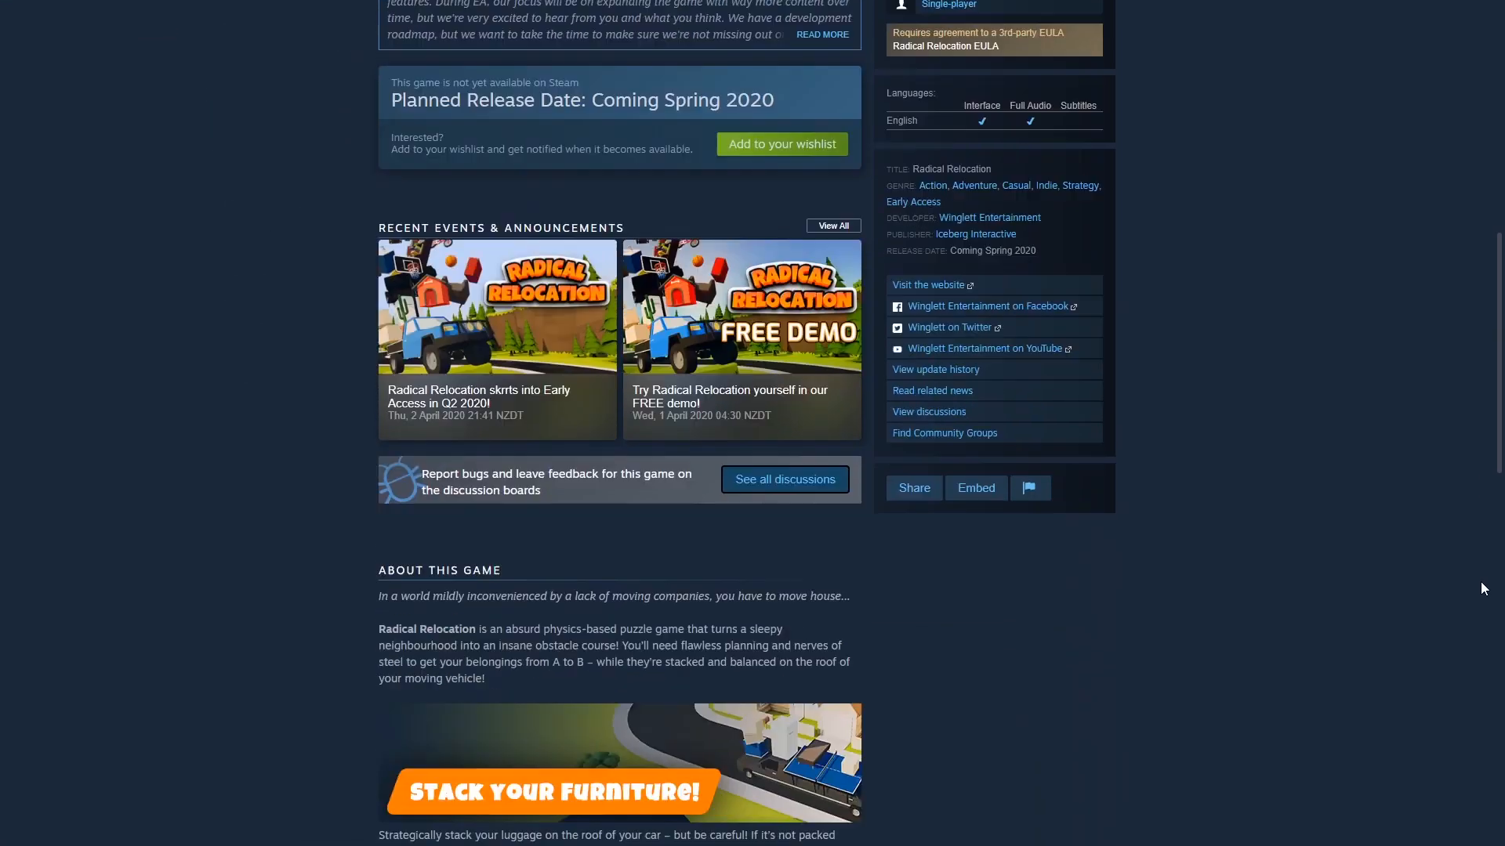
pyautogui.scroll(-5, 1473, 584)
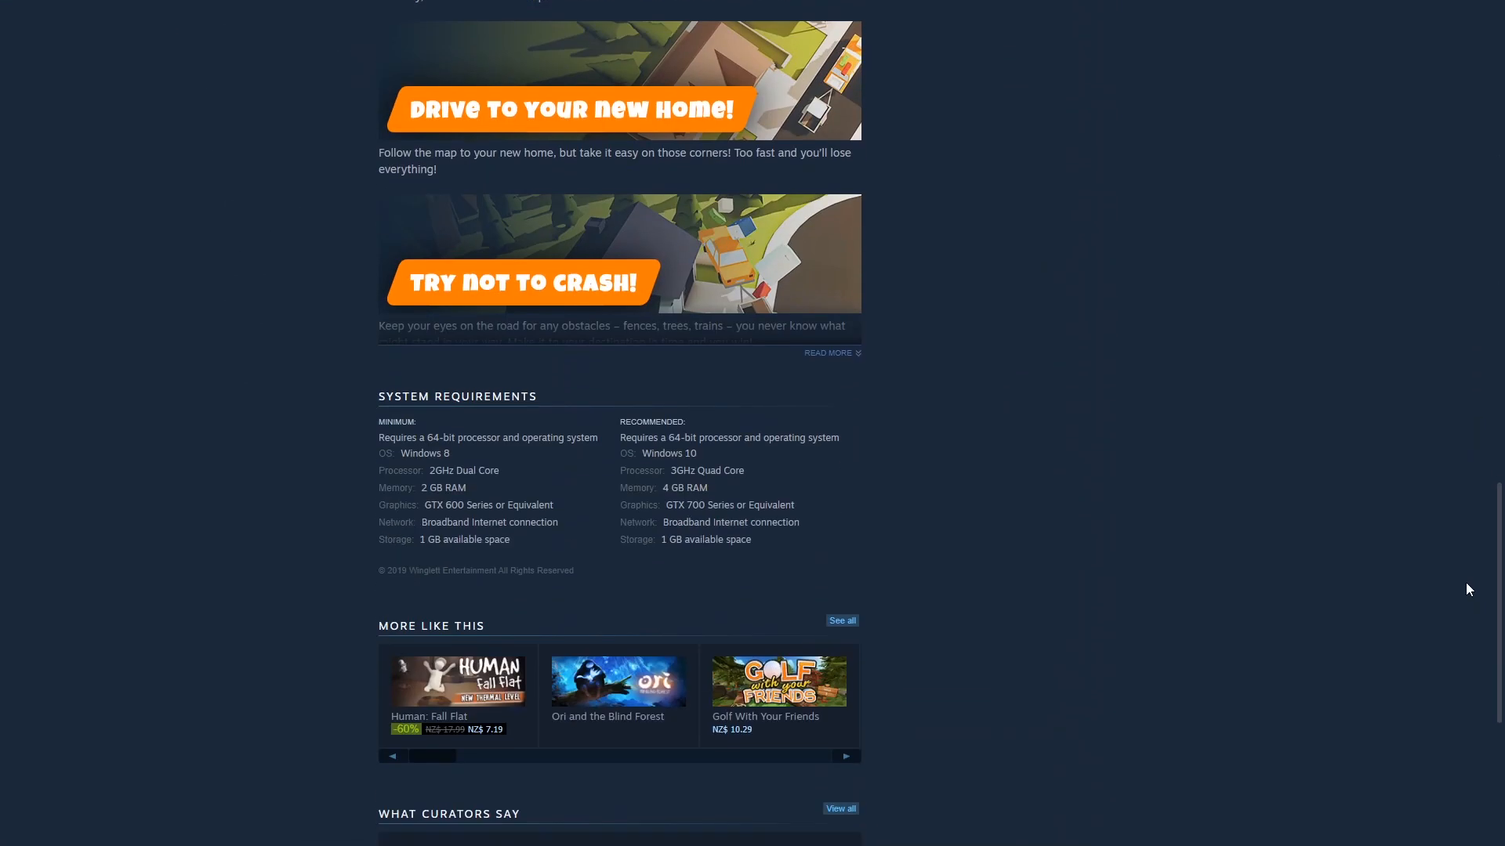
pyautogui.click(830, 354)
pyautogui.scroll(-3, 1167, 539)
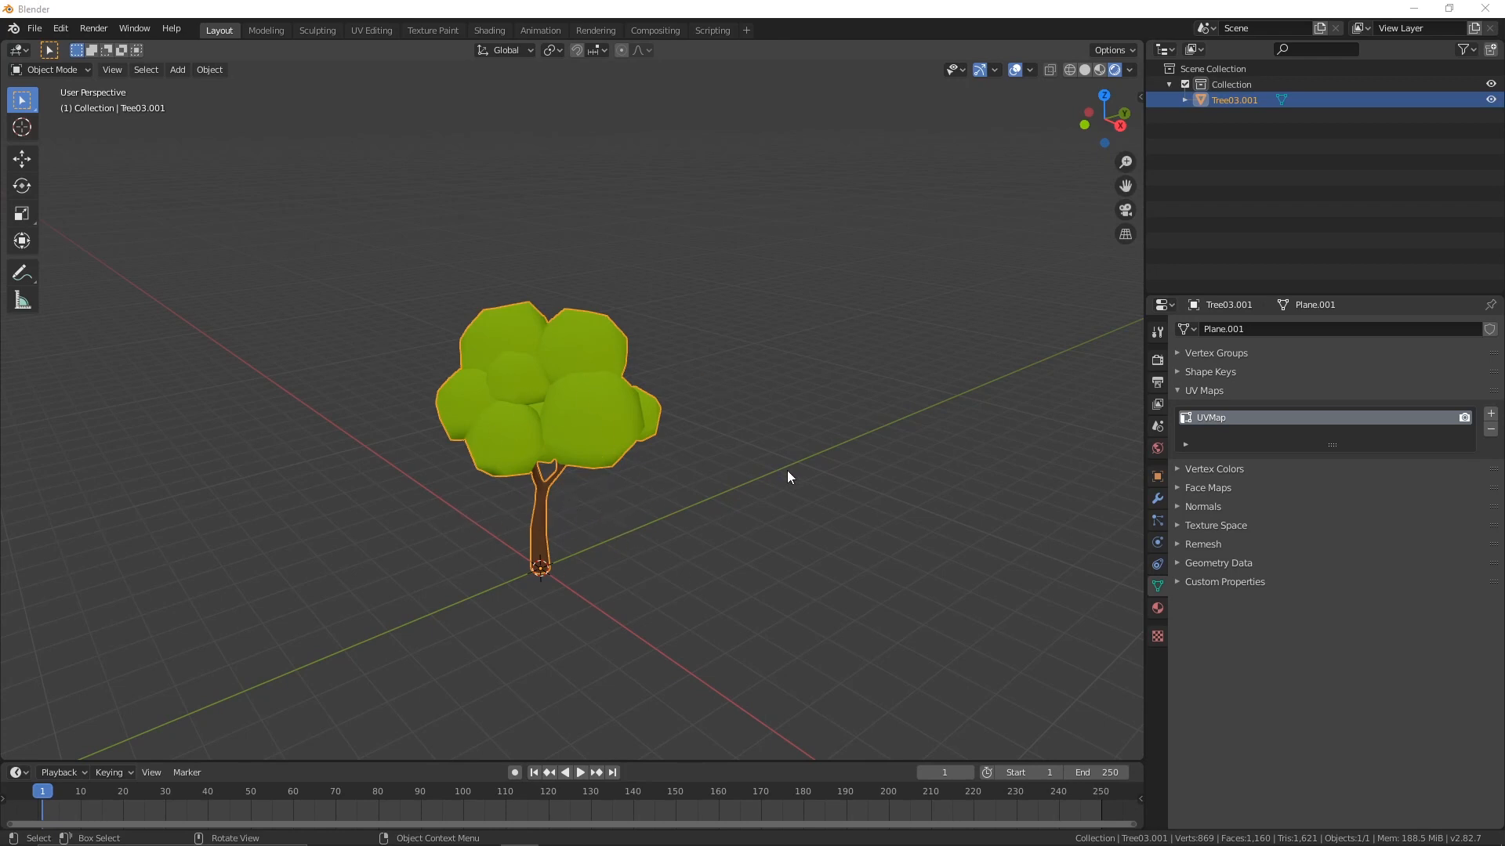
# Step: Switch to Blender and set the scene's render engine to Cycles
pyautogui.click(1159, 335)
pyautogui.click(1156, 361)
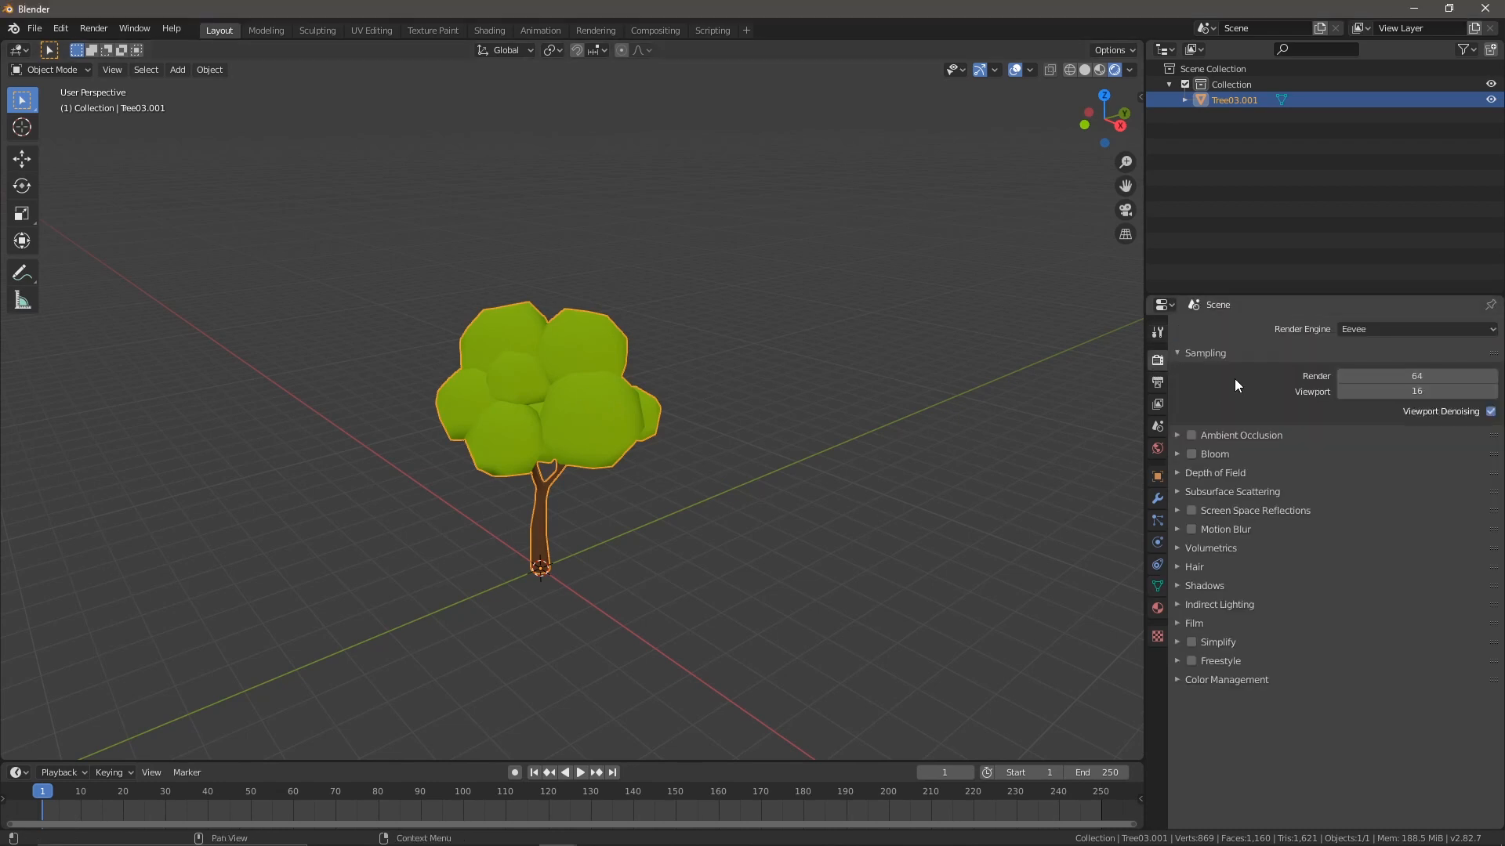
pyautogui.click(1391, 329)
pyautogui.click(1376, 384)
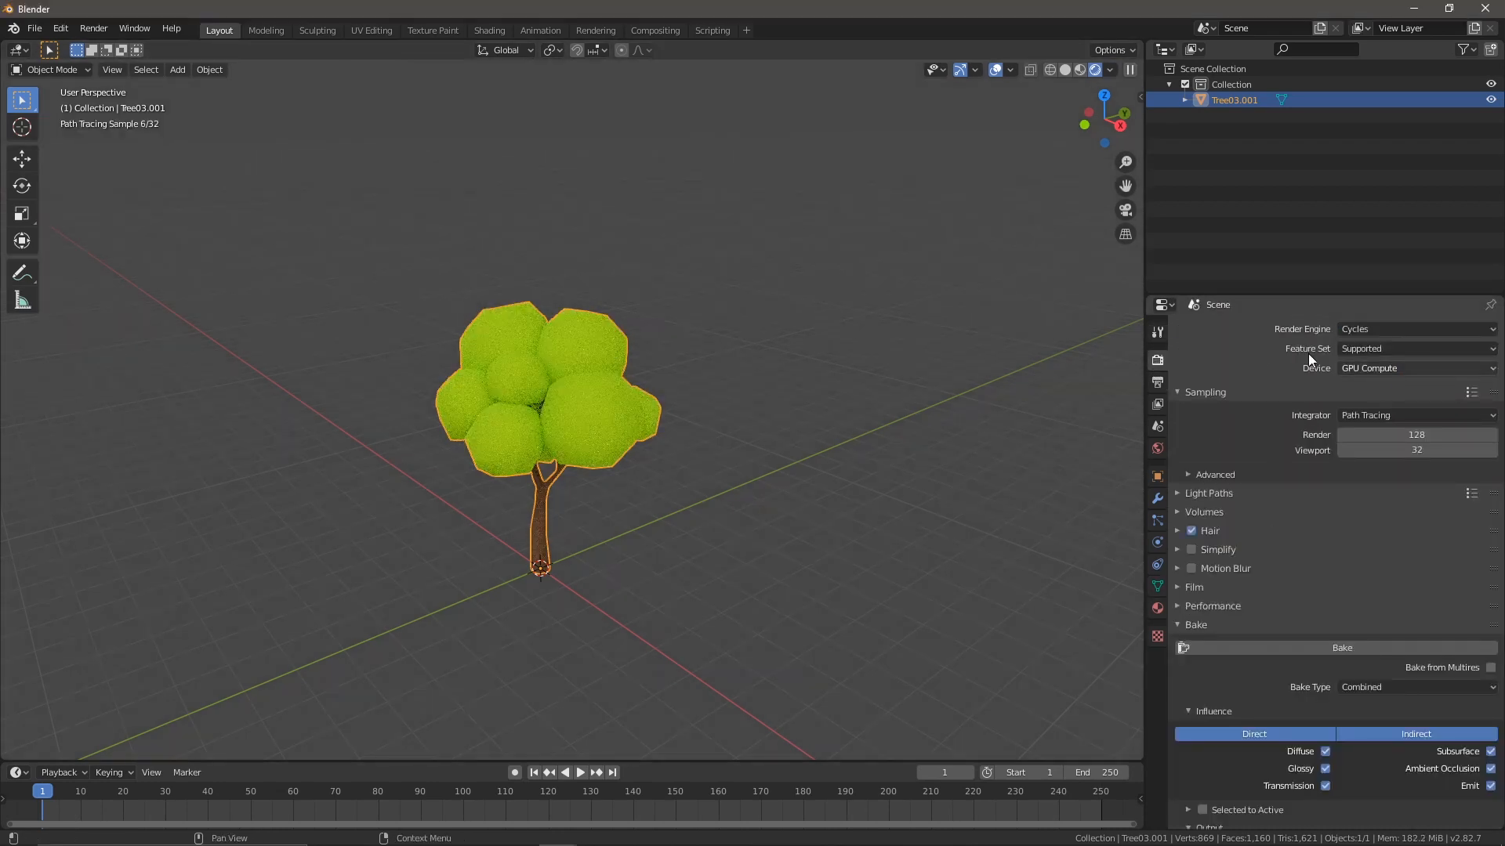
# Step: Exclude Glossy, Transmission, Subsurface, Ambient Occlusion and Emit from the Combined bake's influence, keeping only Diffuse
pyautogui.scroll(-3, 1332, 611)
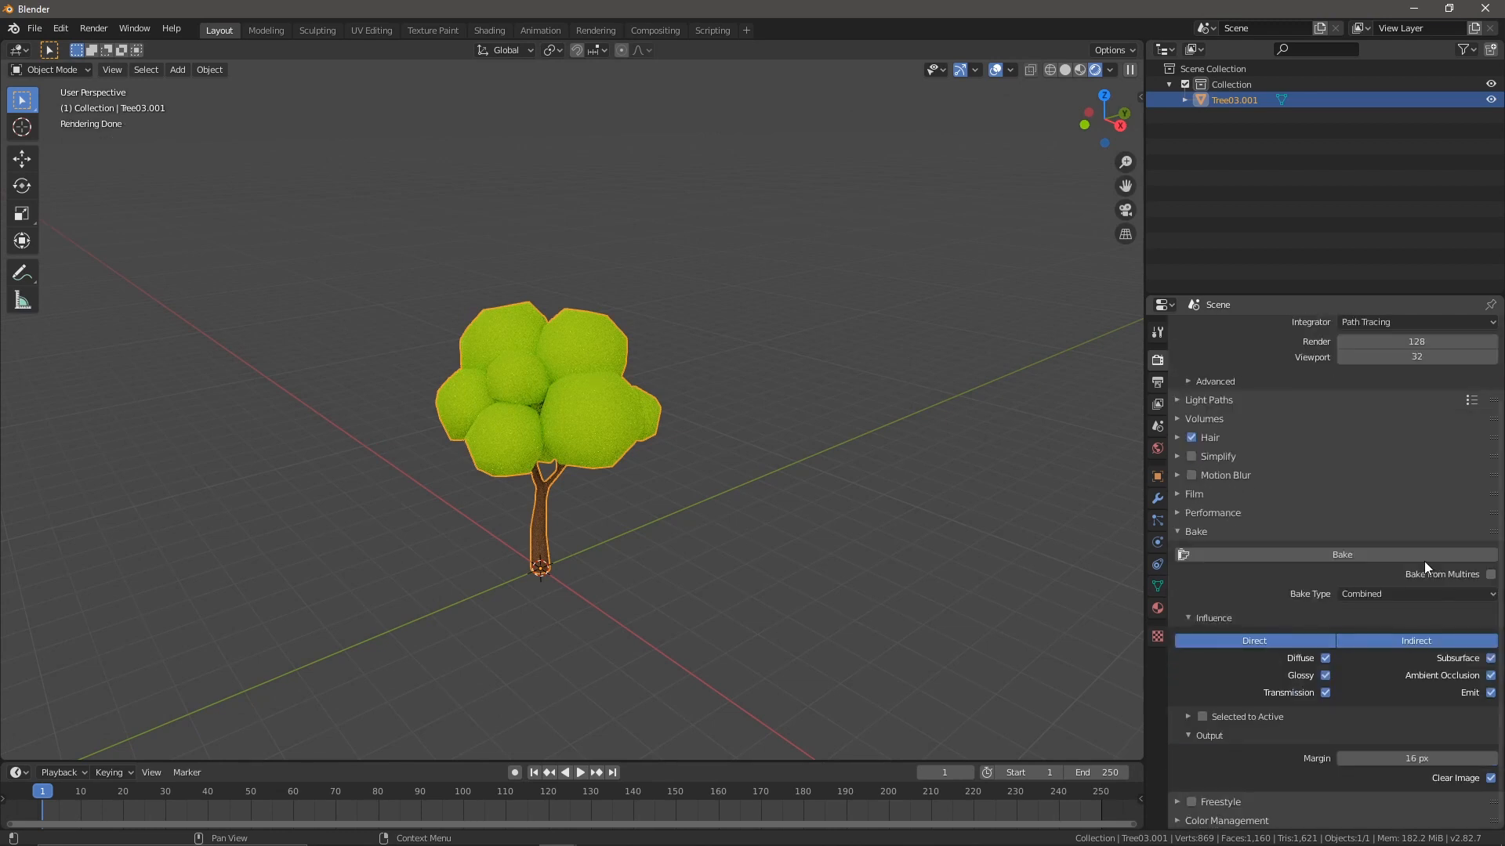
pyautogui.click(1325, 675)
pyautogui.click(1325, 692)
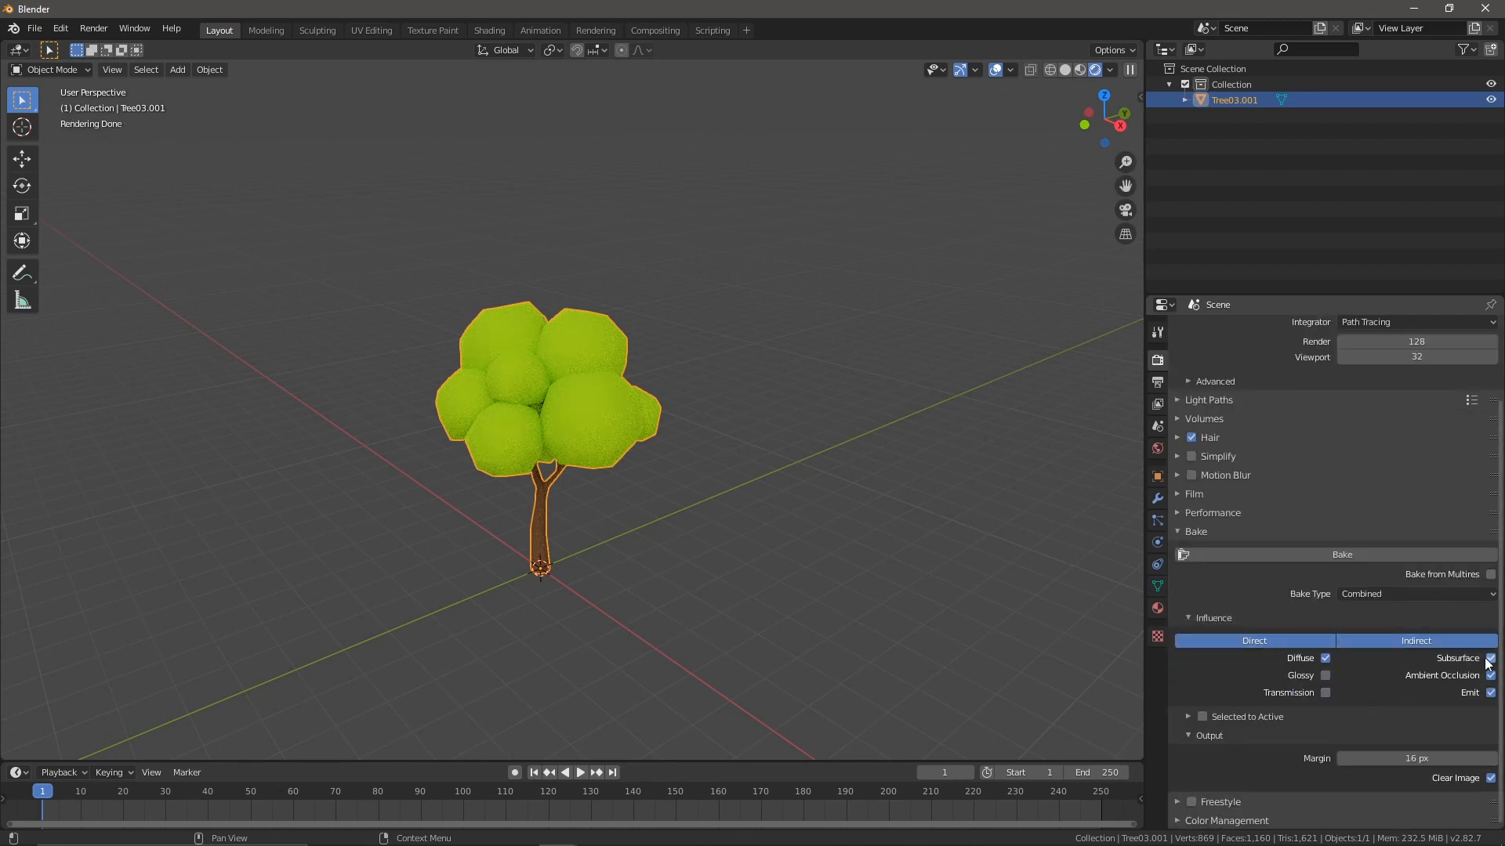
pyautogui.click(1491, 658)
pyautogui.click(1491, 676)
pyautogui.click(1490, 693)
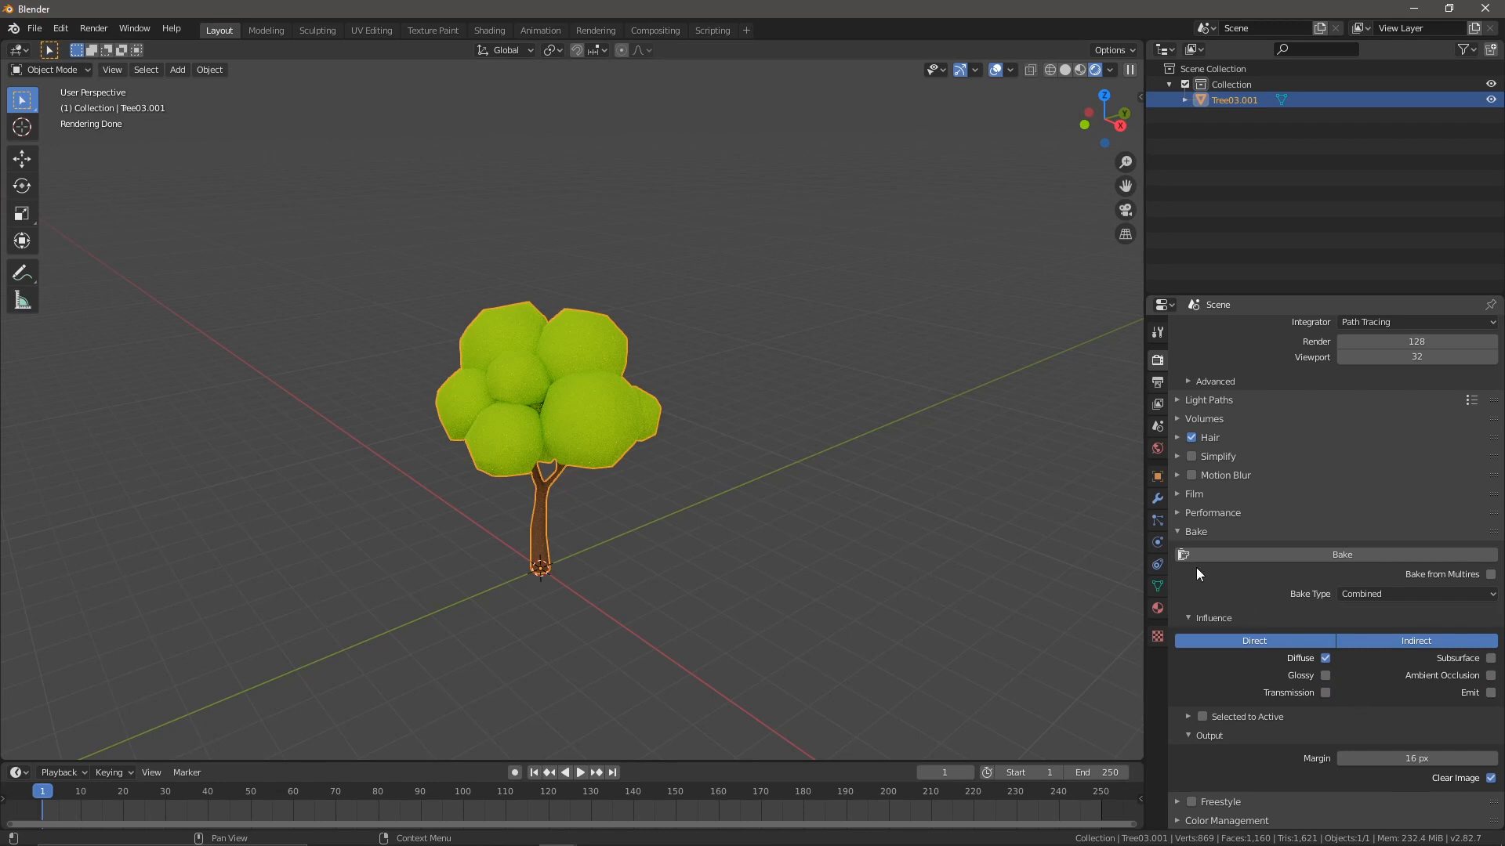
# Step: Add a second UV map to the tree mesh
pyautogui.click(1158, 584)
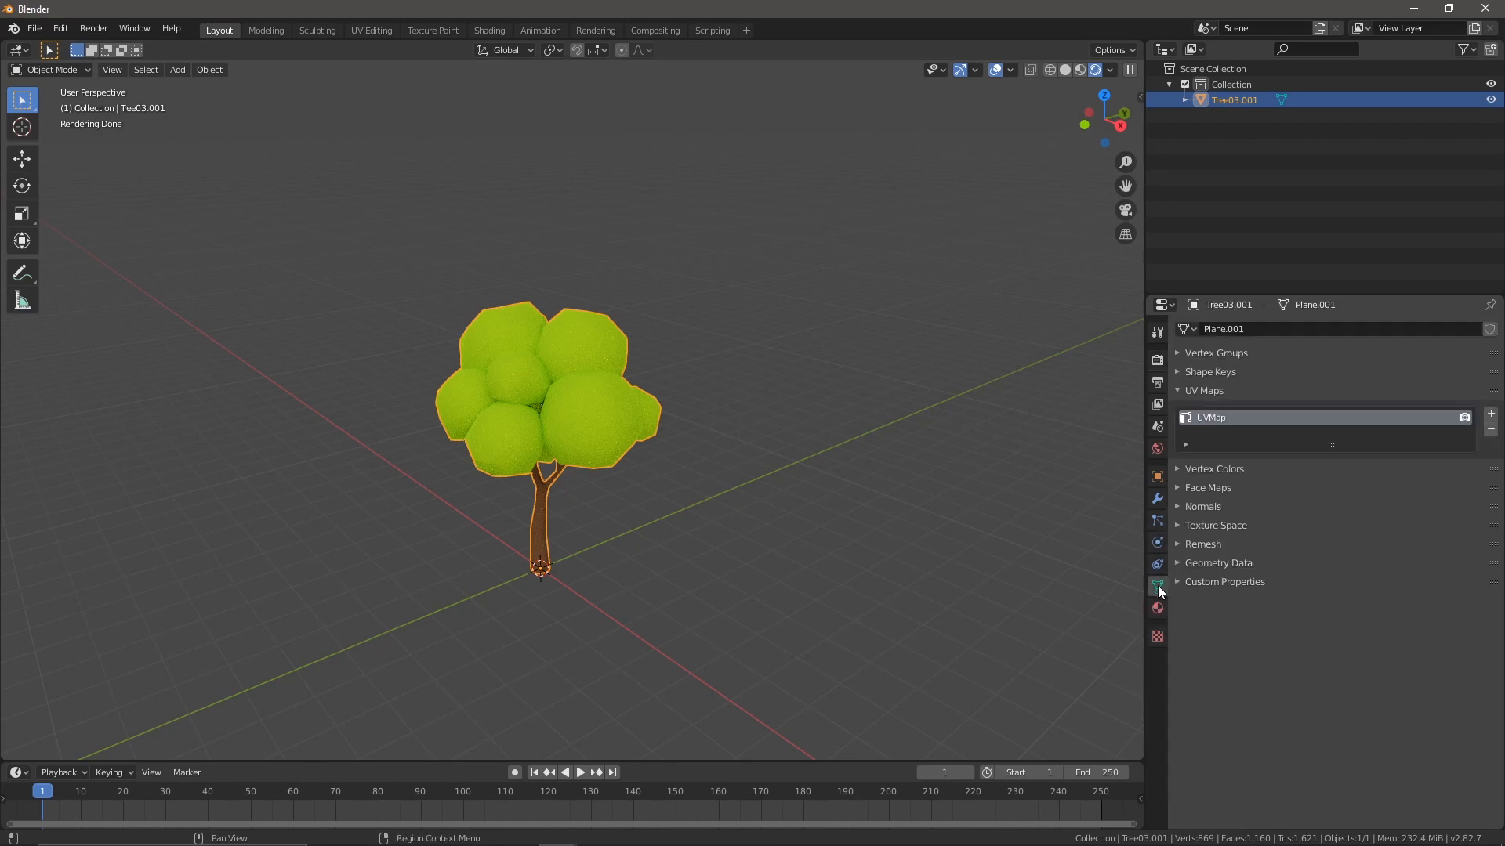
pyautogui.click(1209, 390)
pyautogui.click(1205, 391)
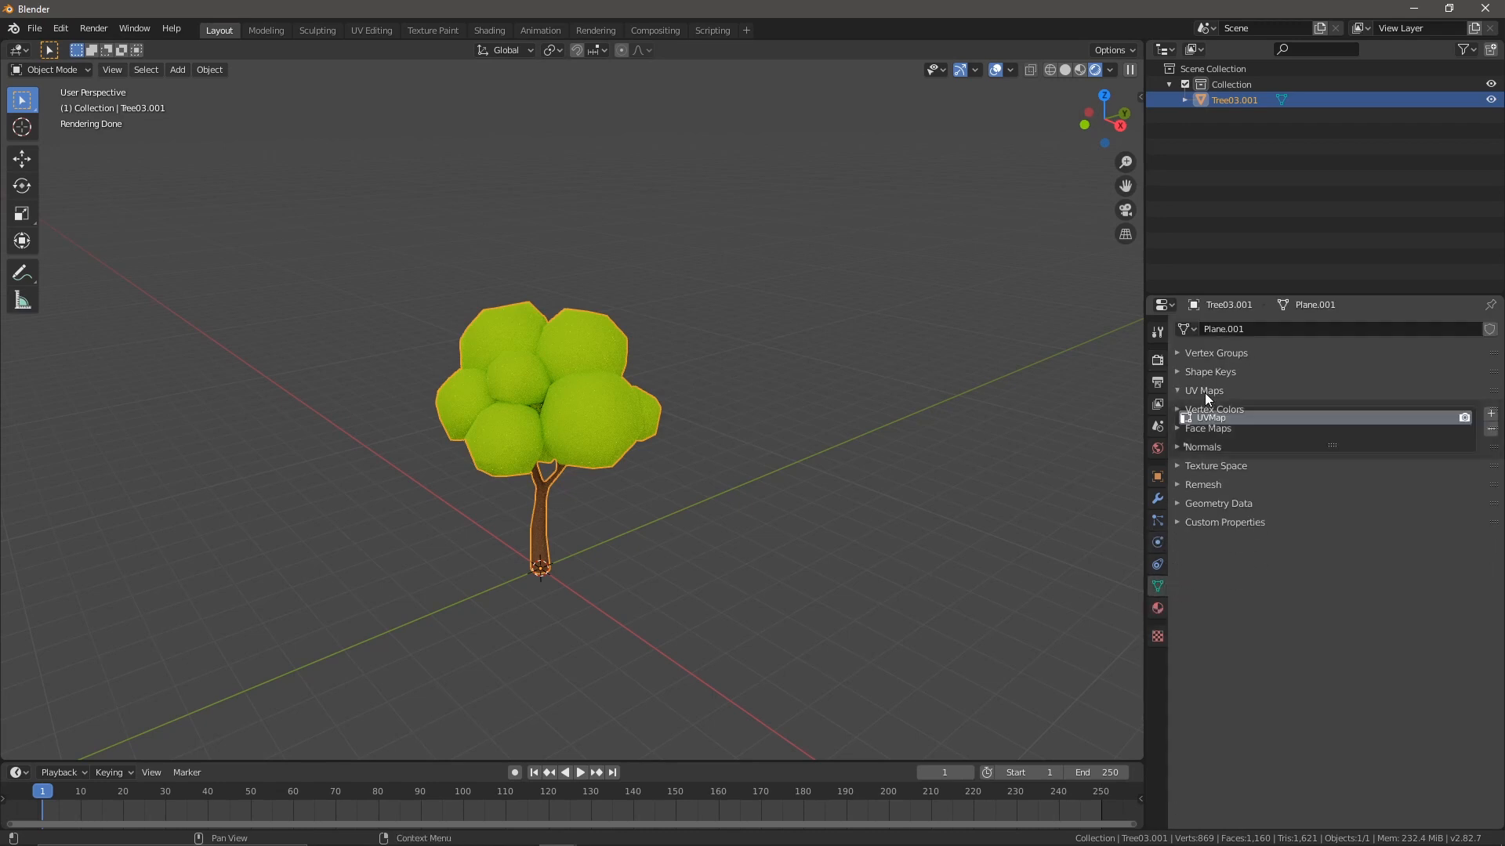
pyautogui.click(1490, 414)
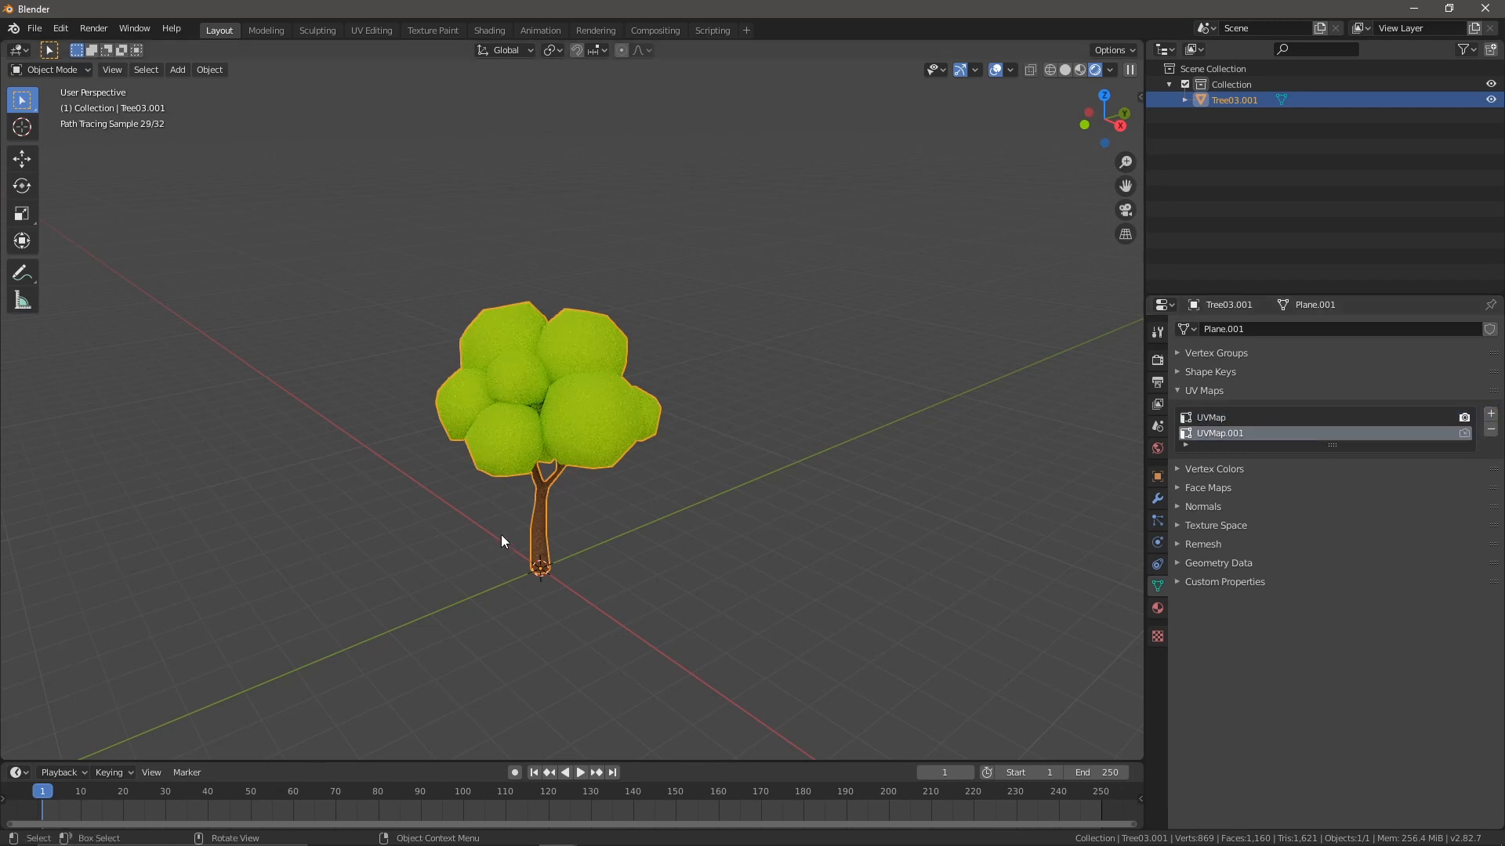
# Step: Unwrap all of the tree's geometry in Edit Mode with Smart UV Project, using an island margin of 0.03
pyautogui.press('Tab')
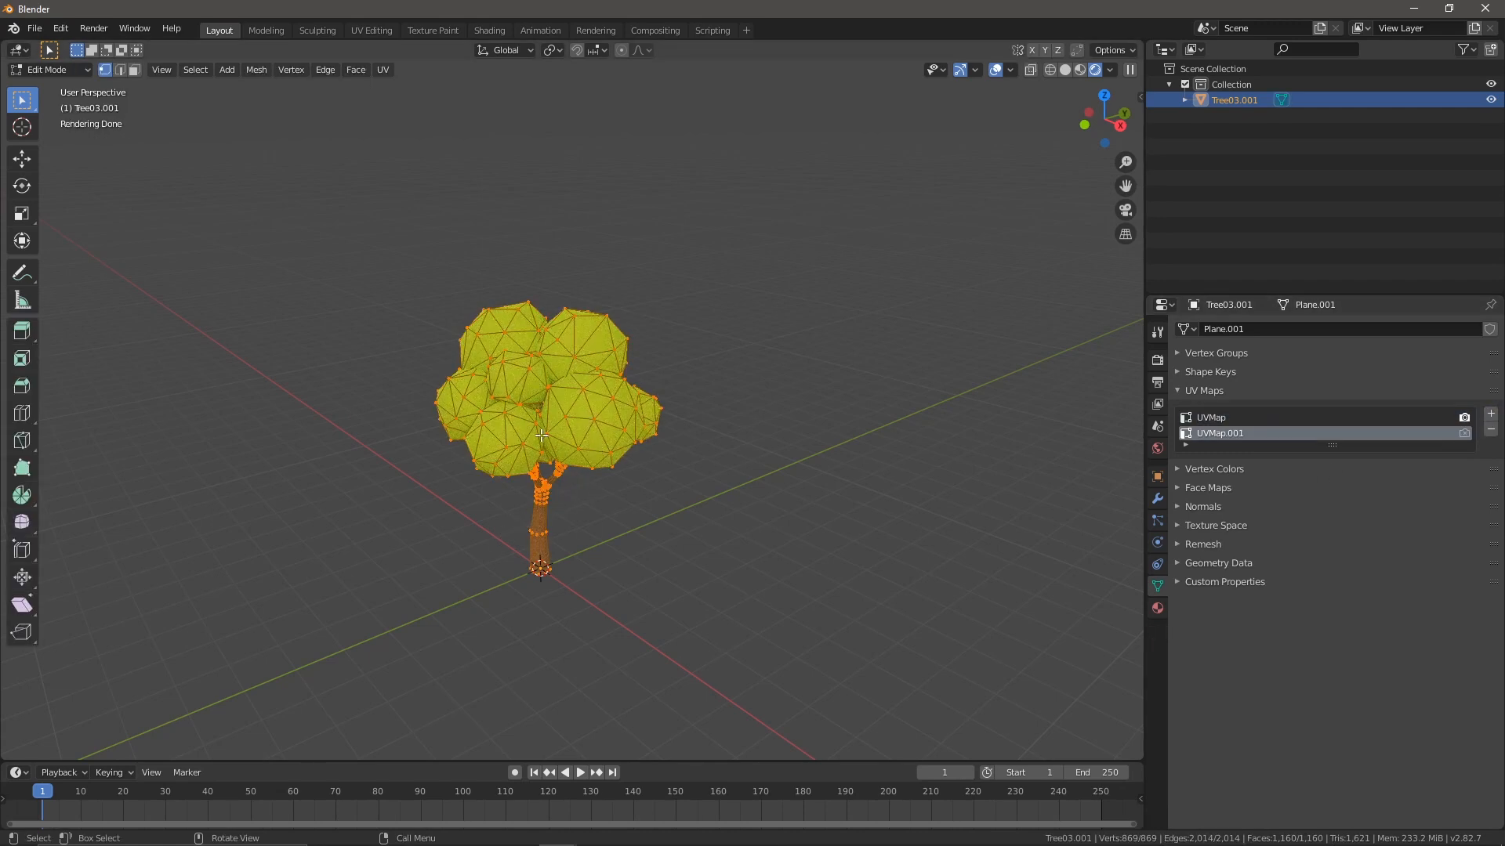
pyautogui.hotkey('alt', 'a')
pyautogui.press('a')
pyautogui.press('u')
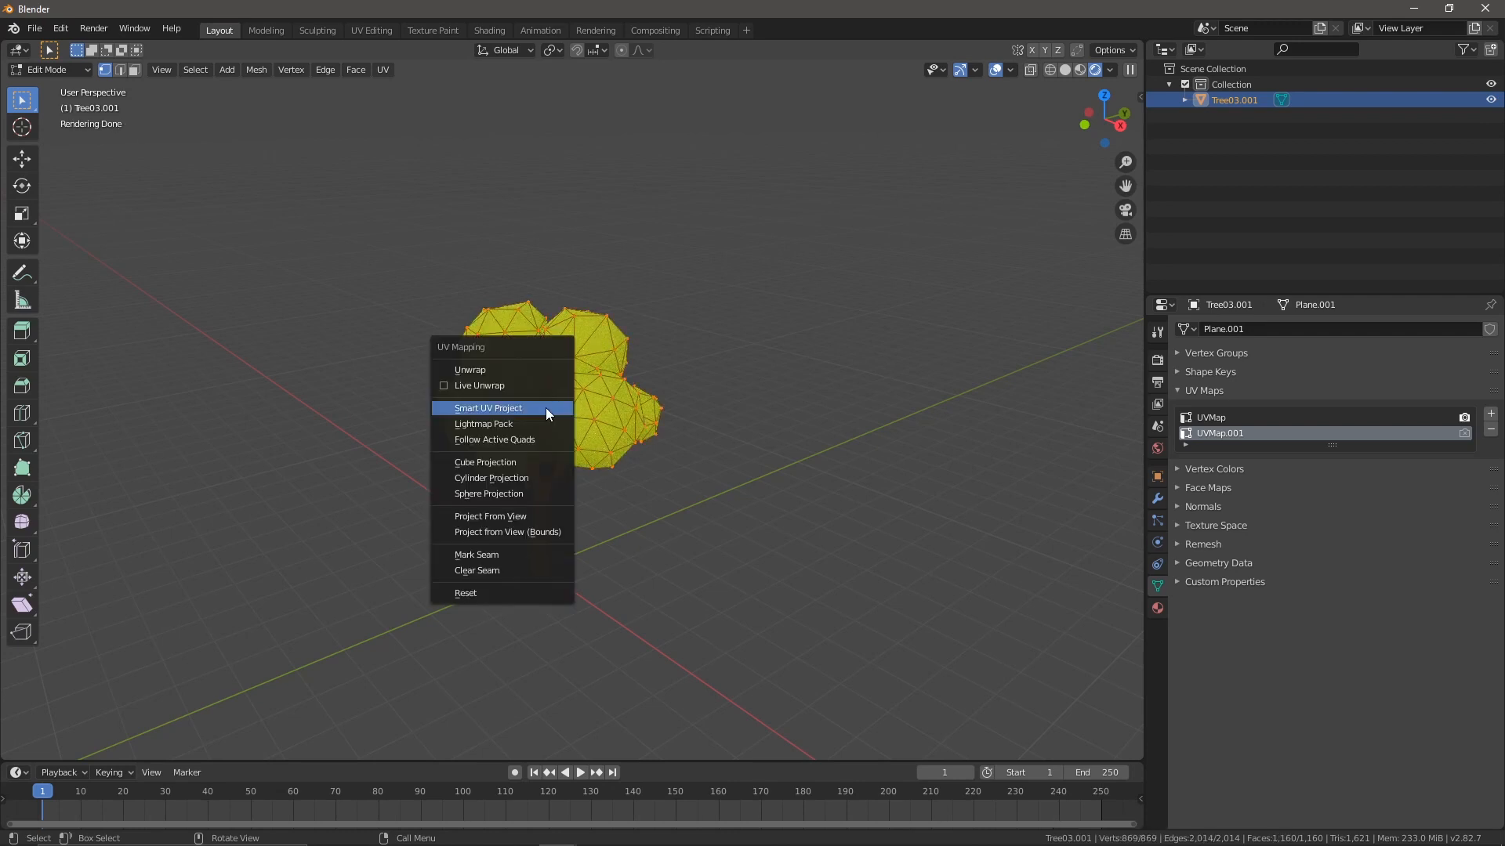
pyautogui.click(544, 406)
pyautogui.click(550, 446)
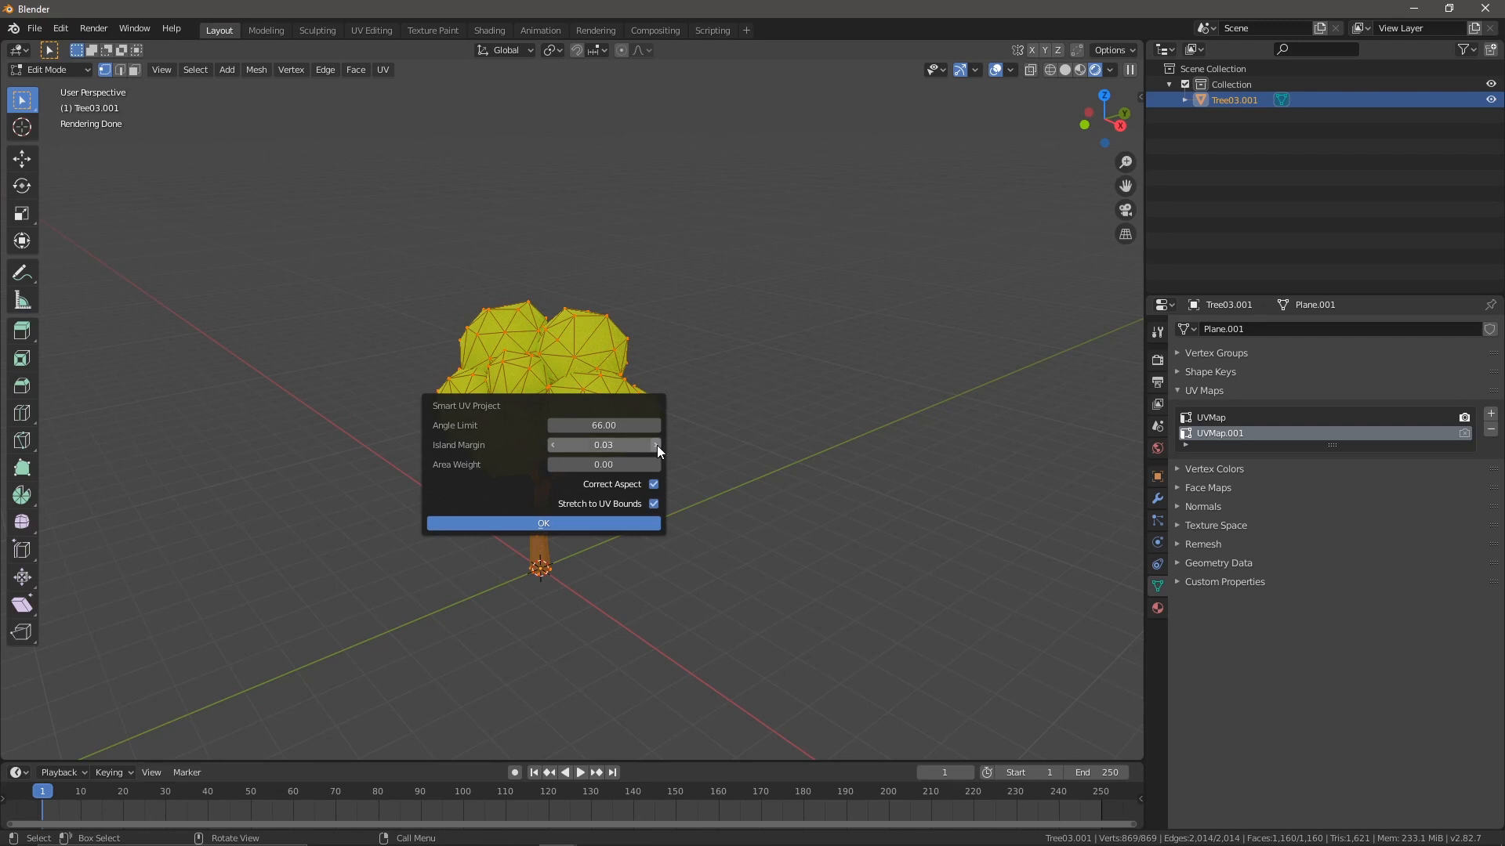
pyautogui.click(657, 445)
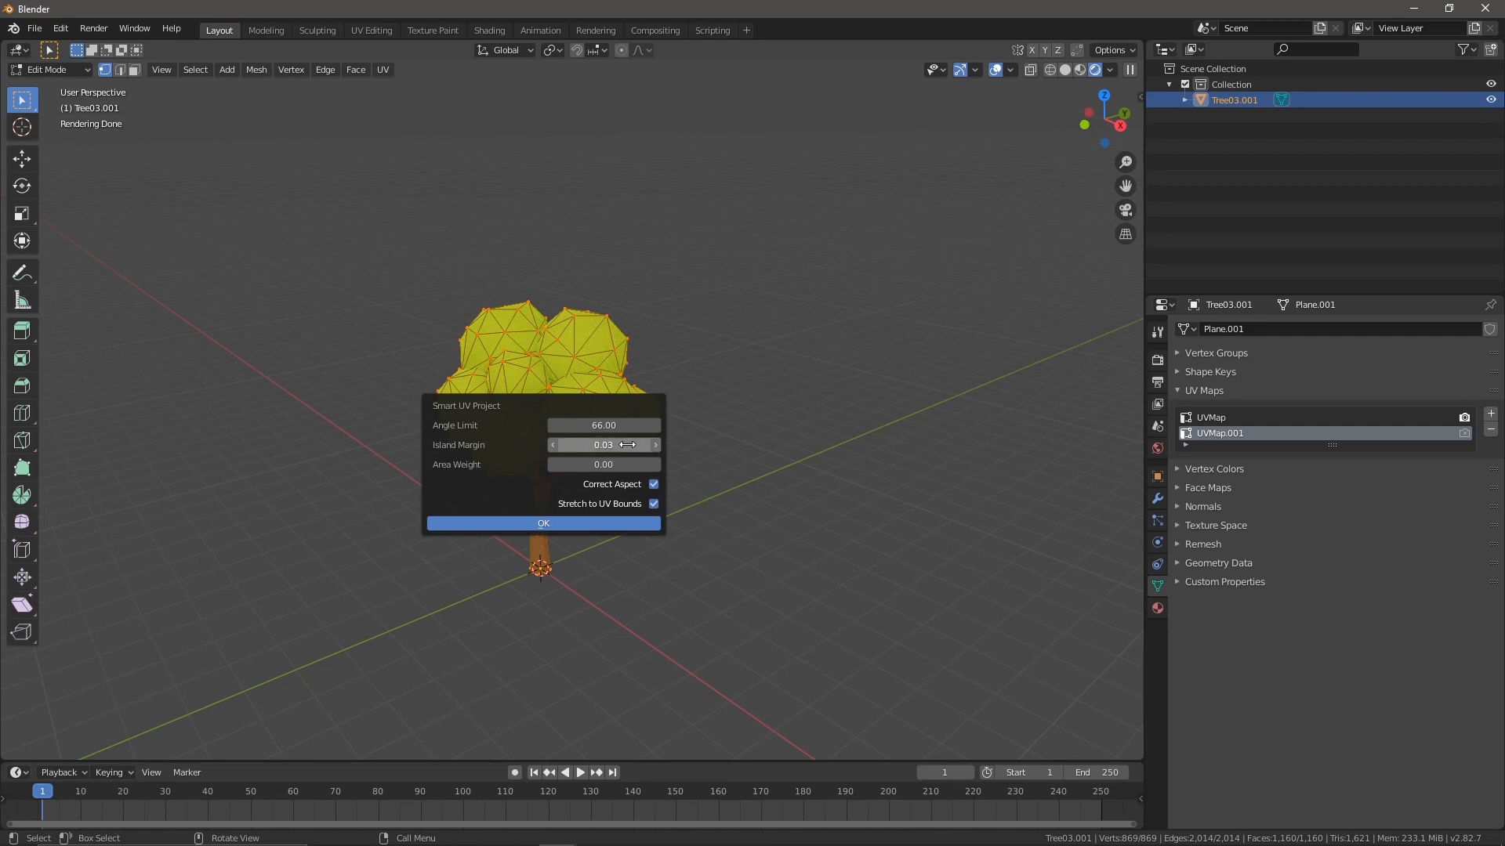
pyautogui.click(561, 526)
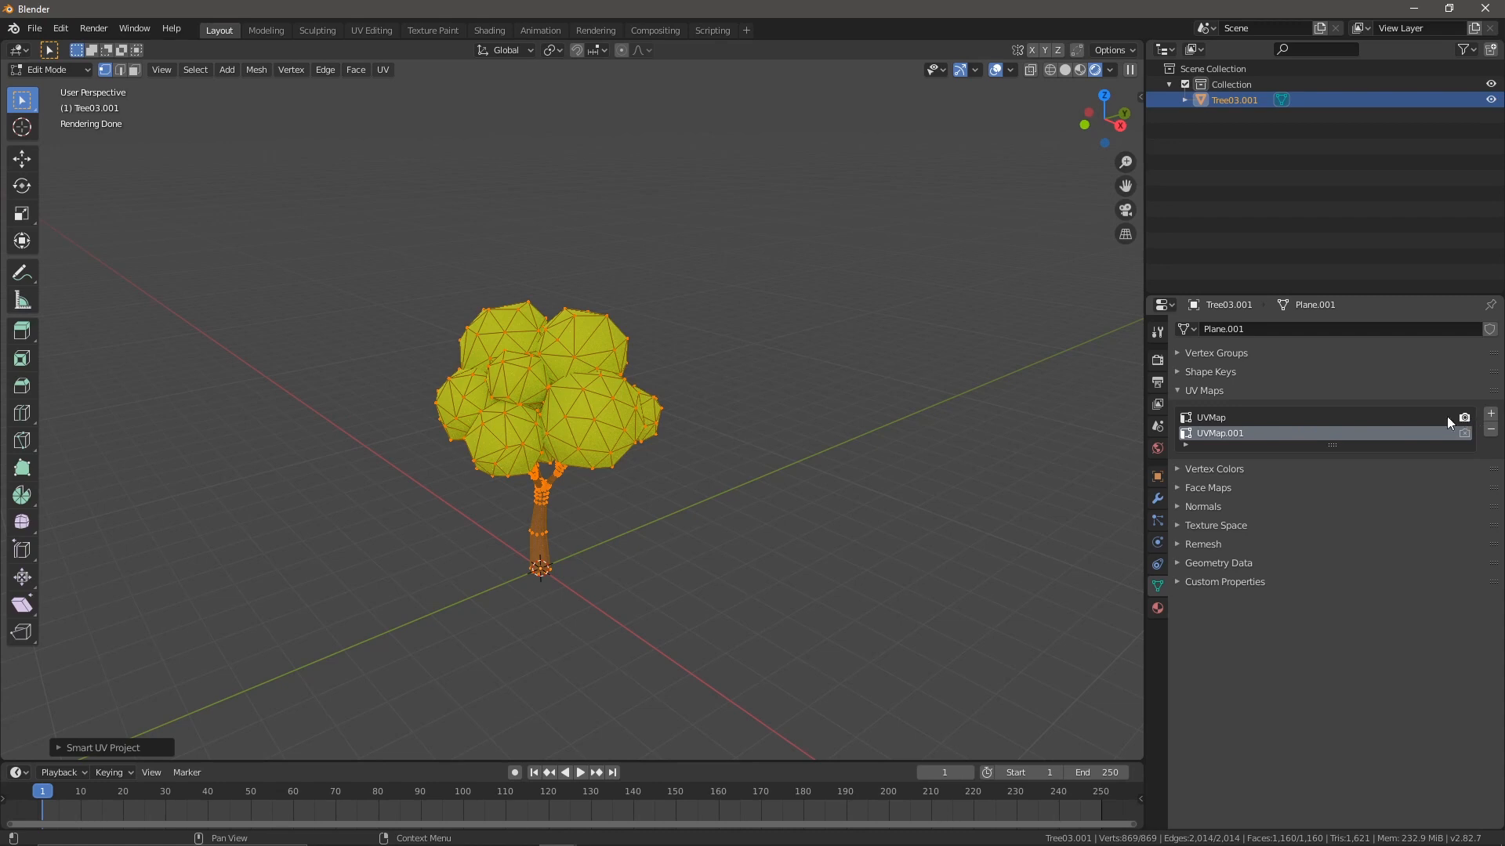
# Step: Collapse the UV map list, enlarge the timeline area and change it into a Shader Editor
pyautogui.click(1204, 388)
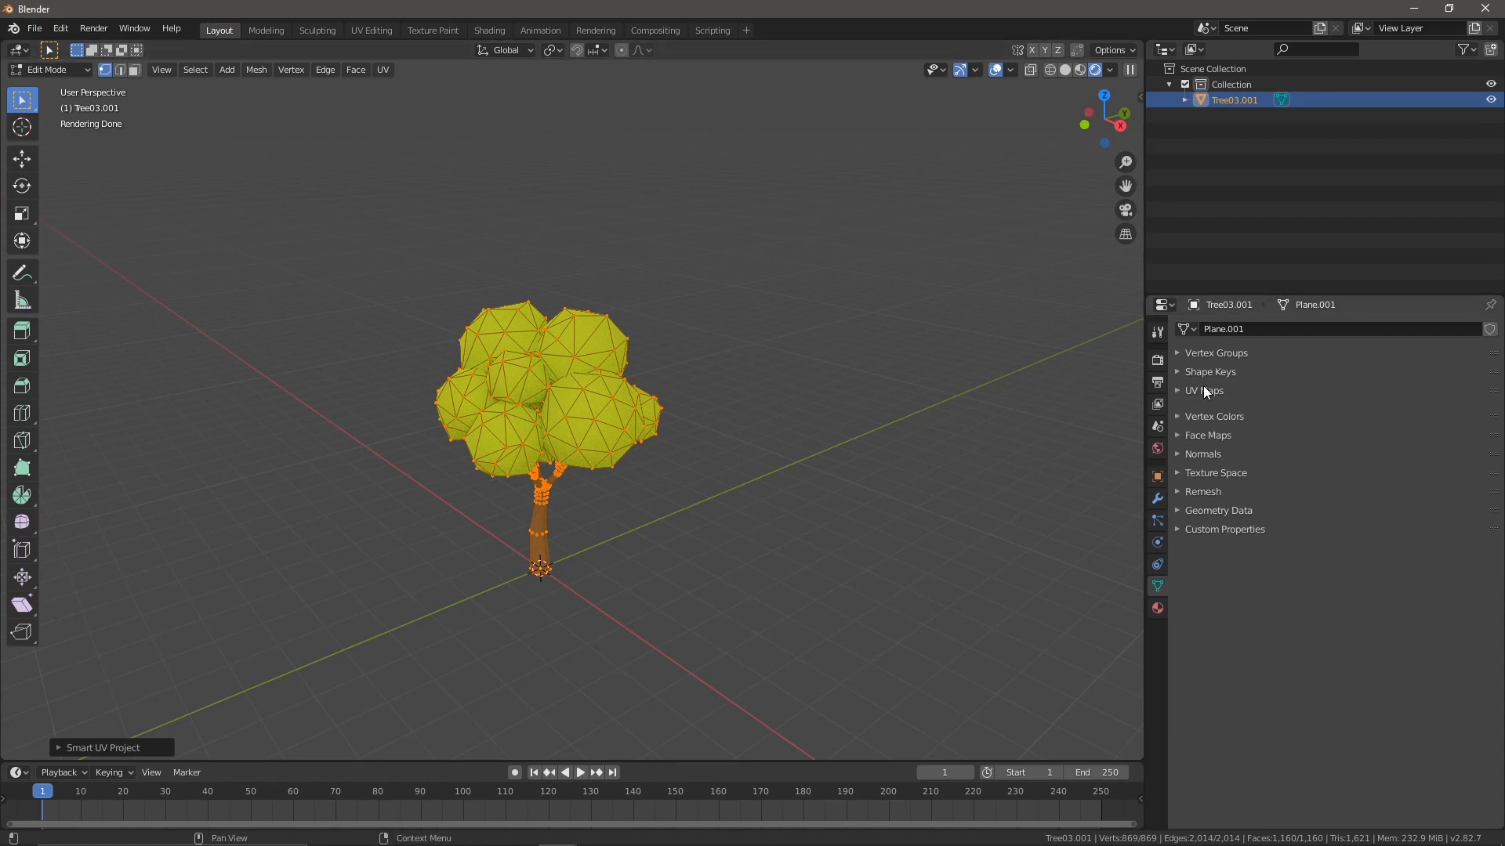
pyautogui.click(411, 759)
pyautogui.moveTo(410, 763); pyautogui.dragTo(429, 518)
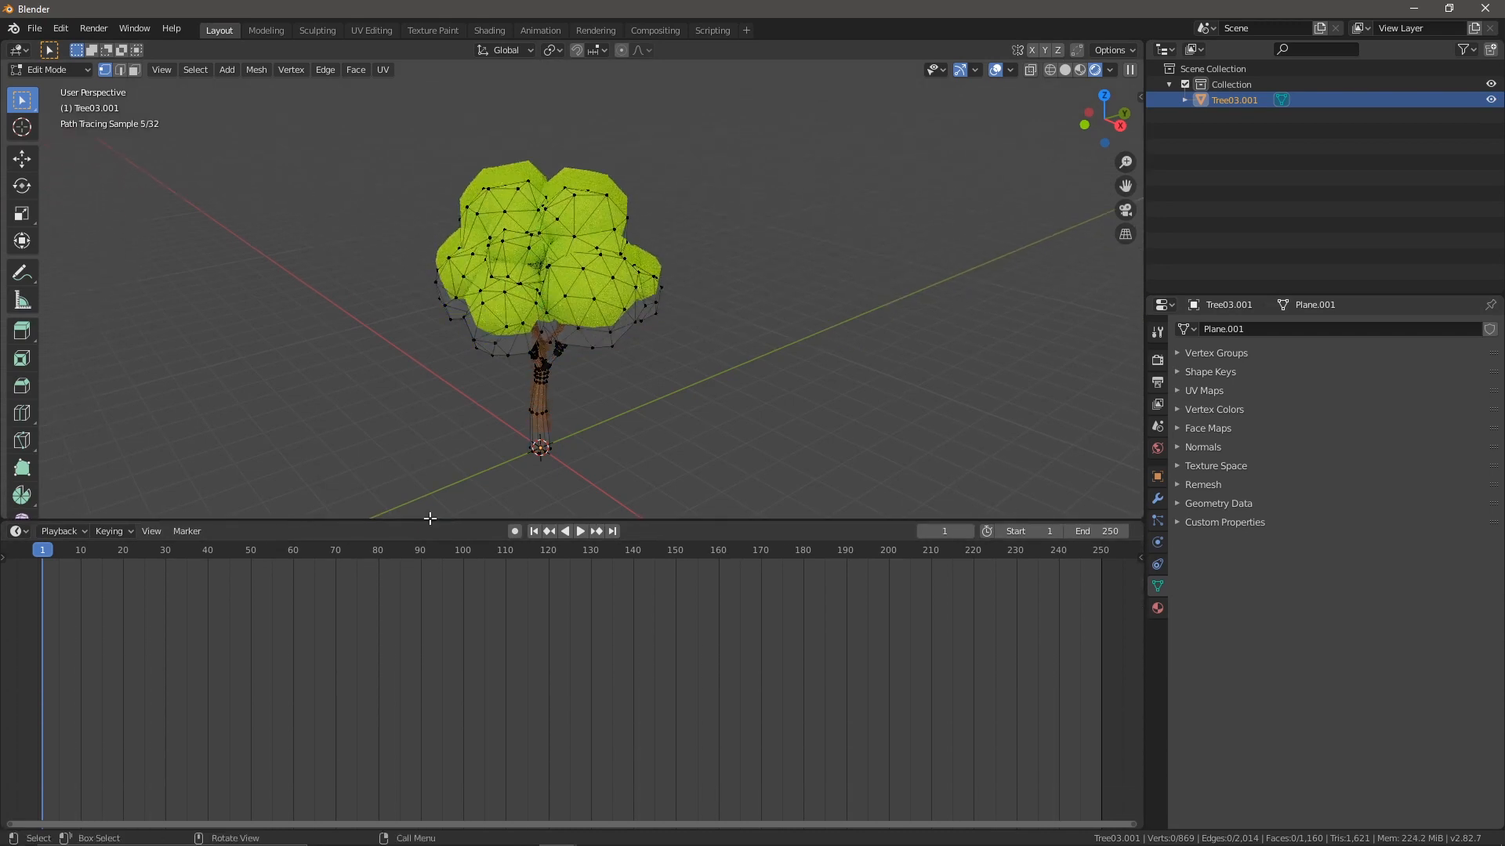
pyautogui.click(17, 531)
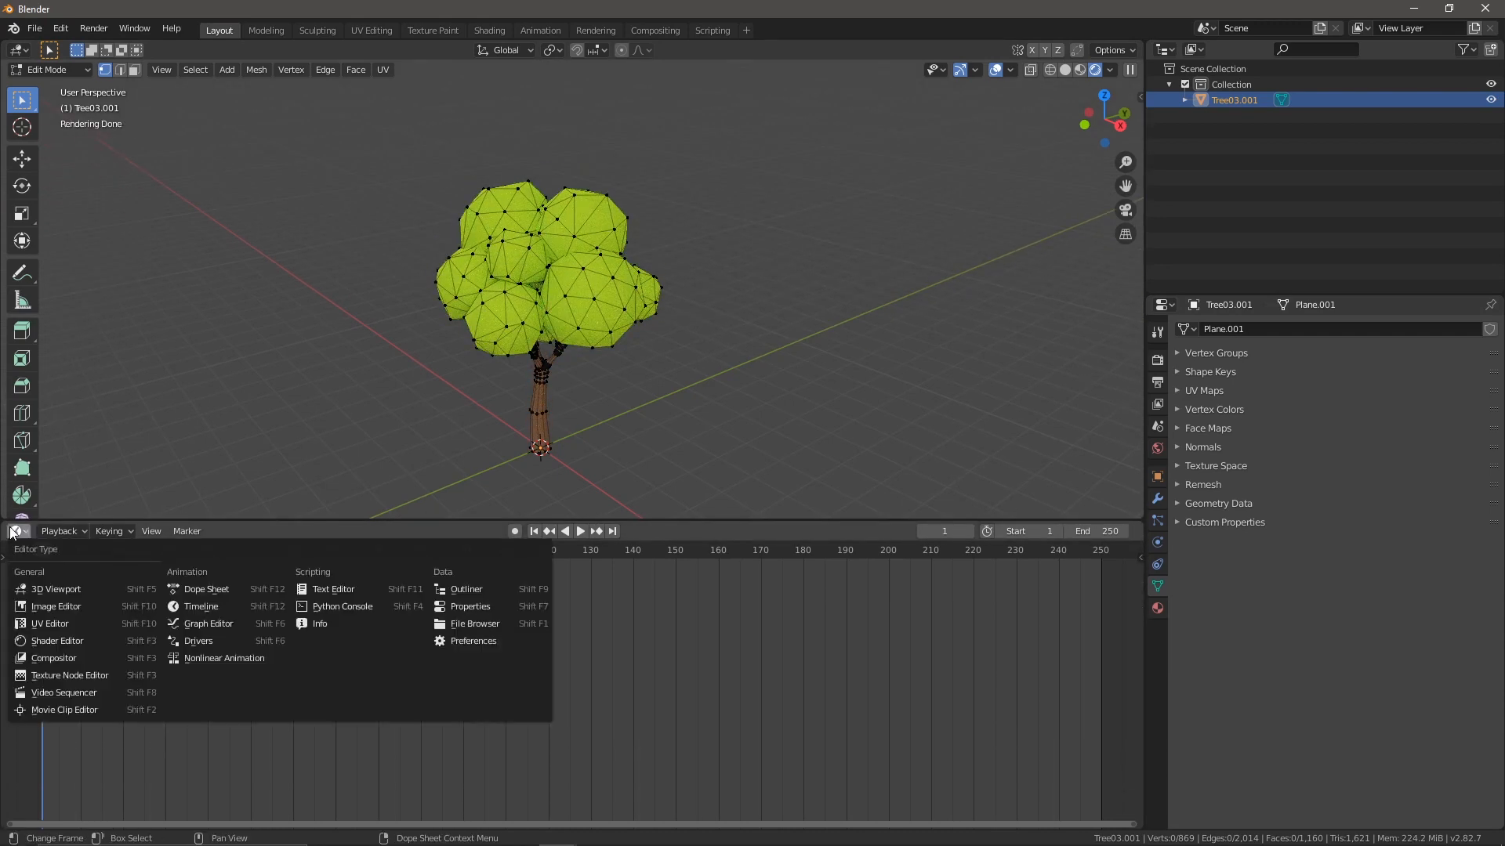
pyautogui.click(65, 641)
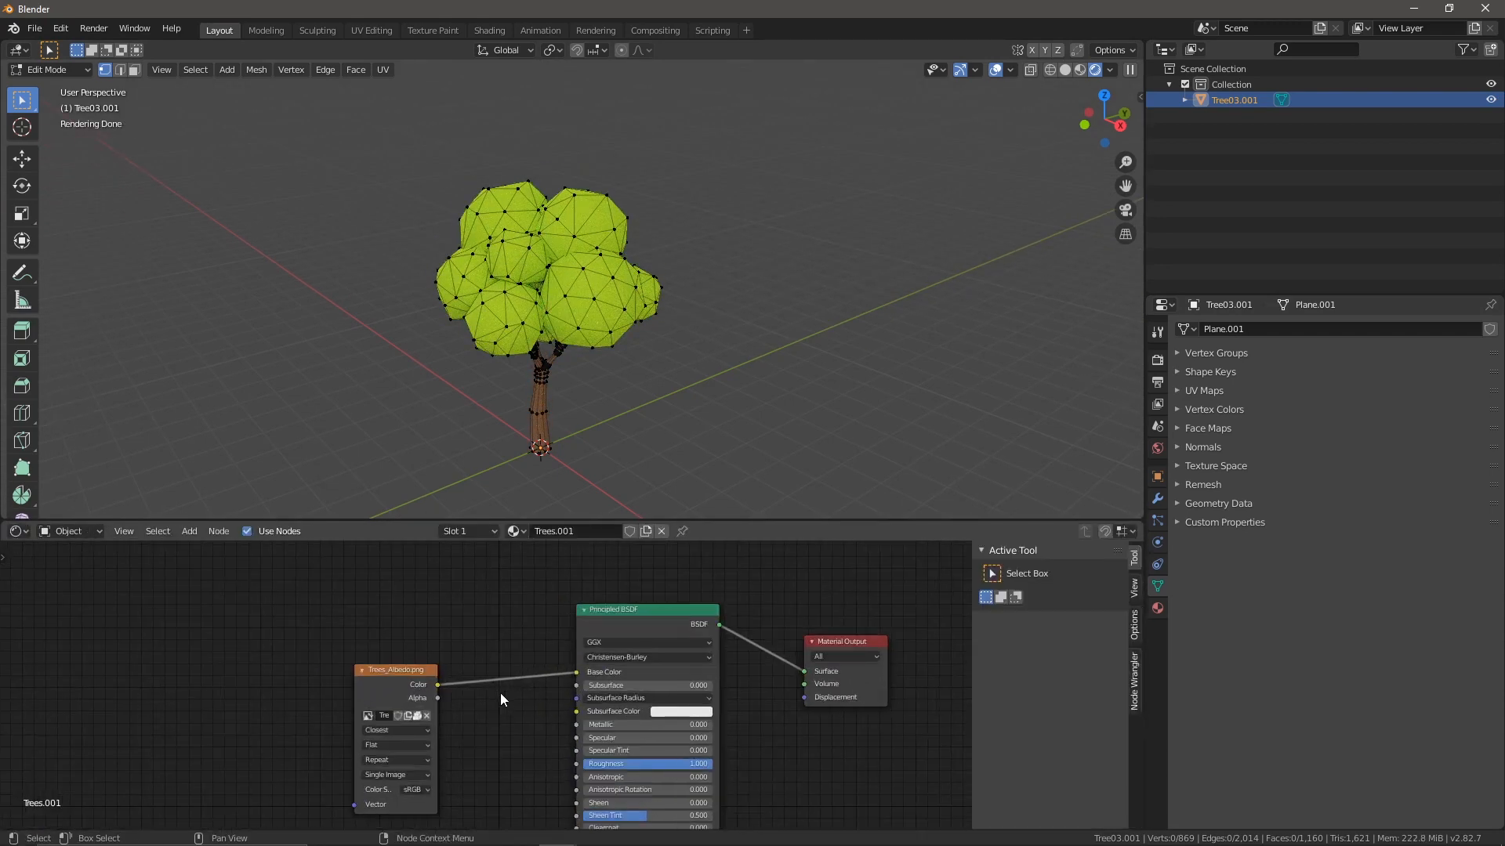
# Step: Add an unconnected Image Texture node with a new blank 1024 x 1024 px image, placed clear of the tree's material nodes
pyautogui.hotkey('shift', 'a')
pyautogui.moveTo(294, 646)
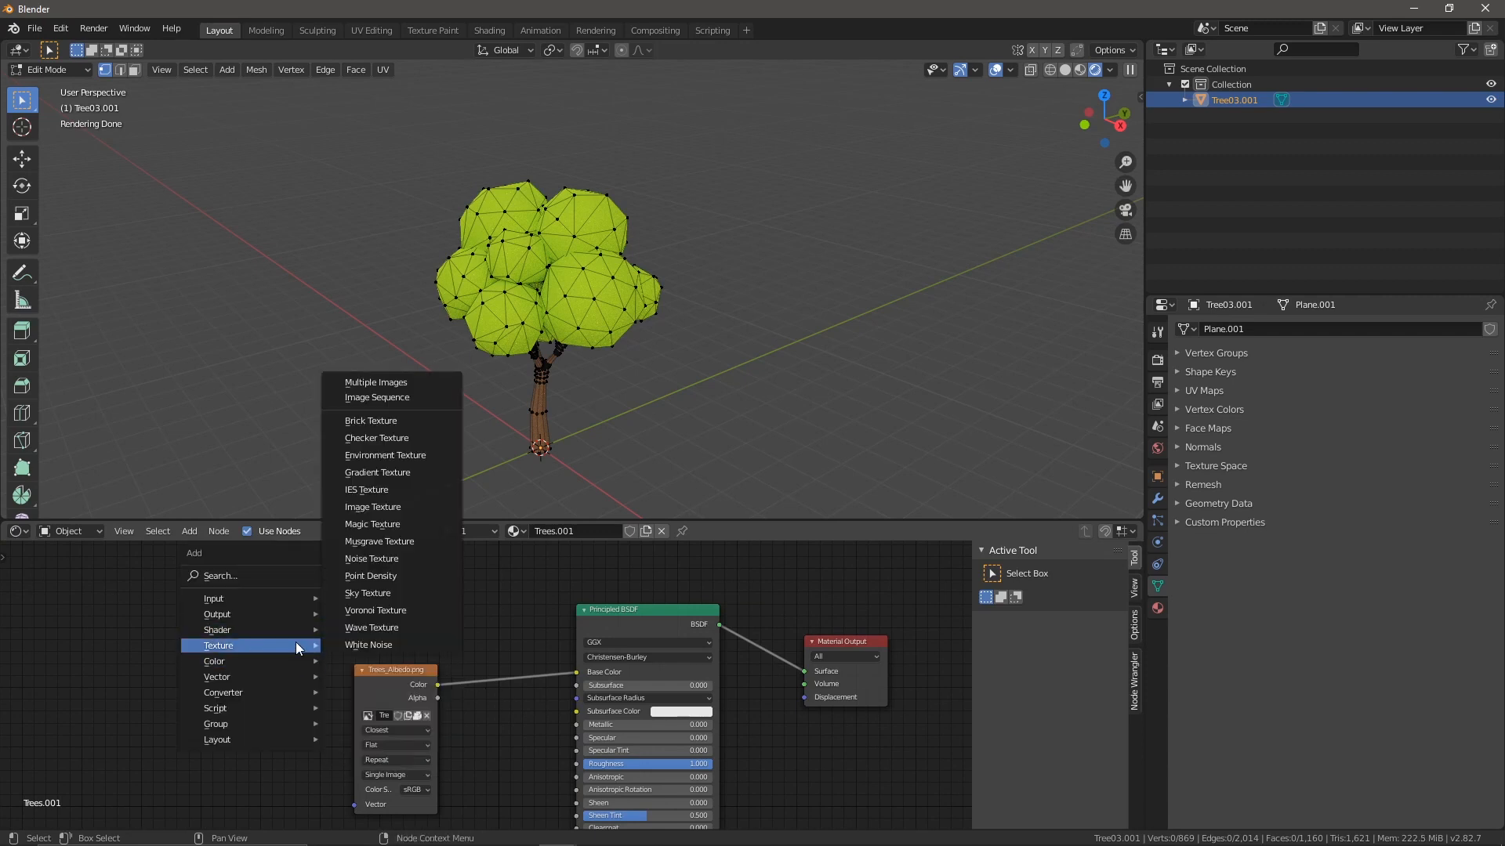
pyautogui.click(387, 508)
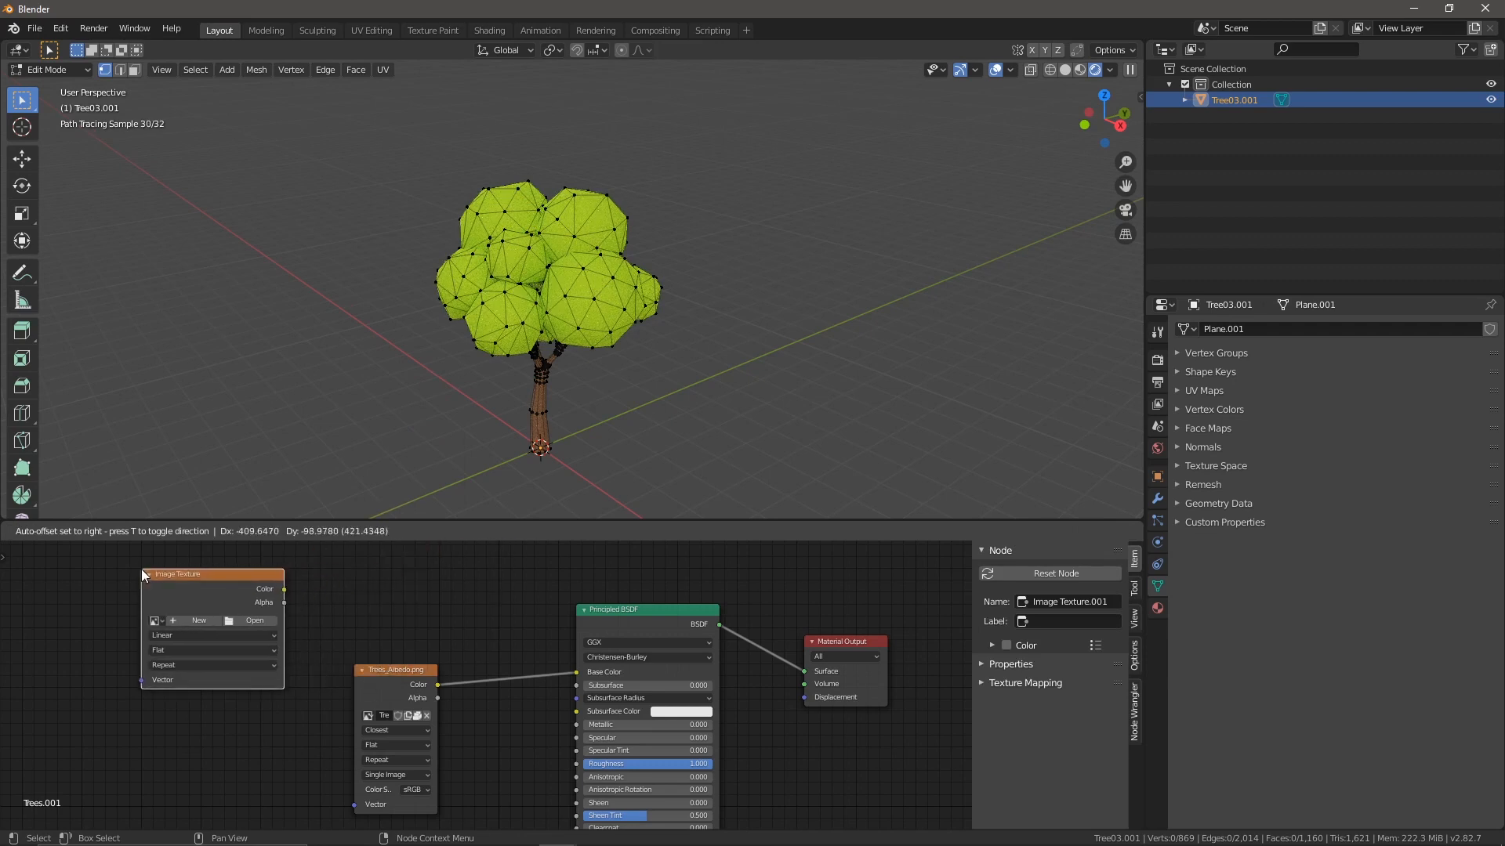
pyautogui.click(142, 570)
pyautogui.click(195, 618)
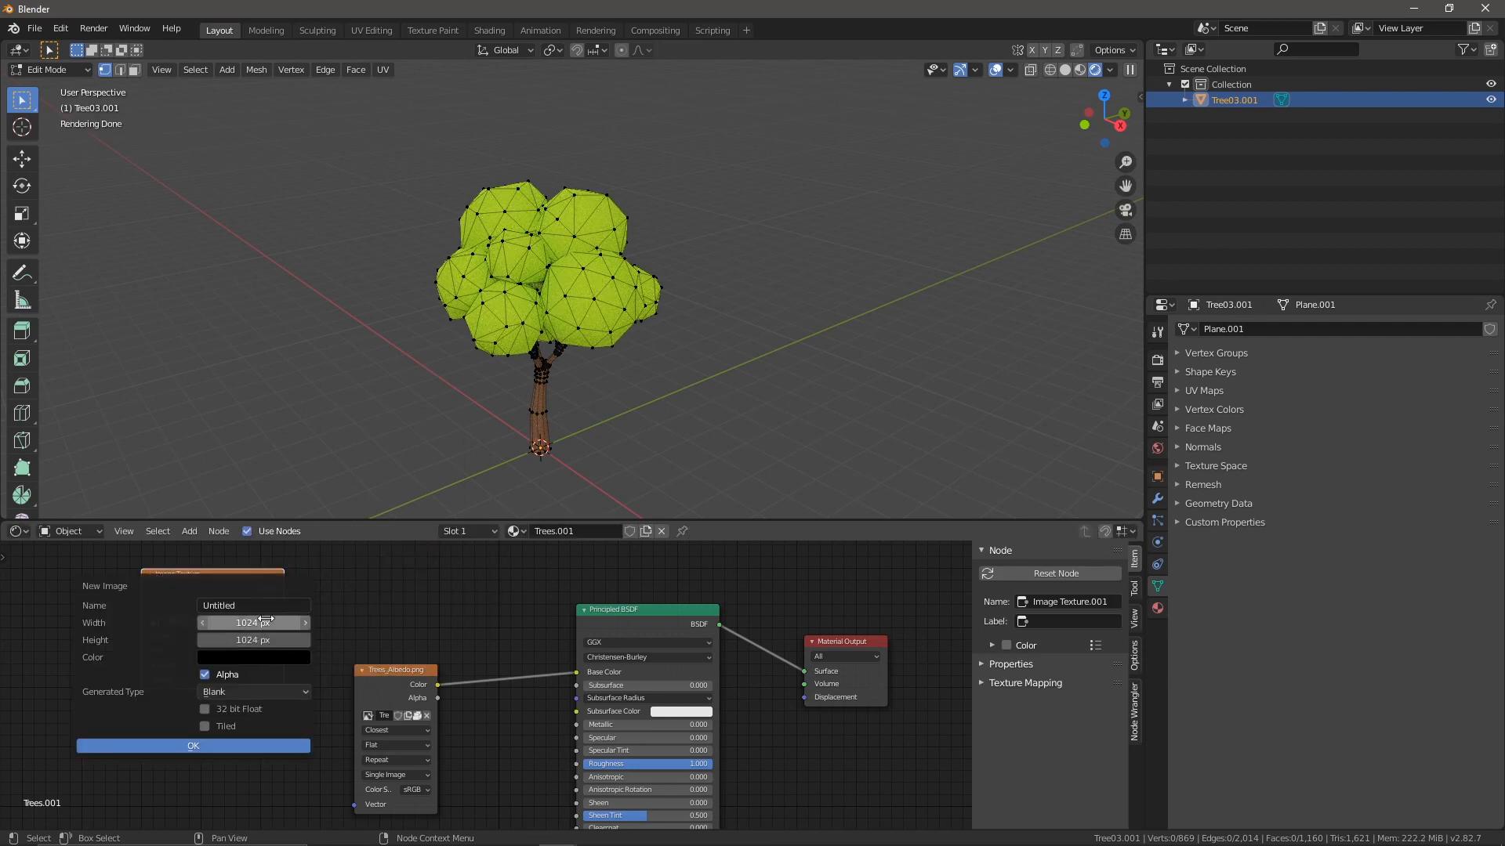
pyautogui.click(204, 744)
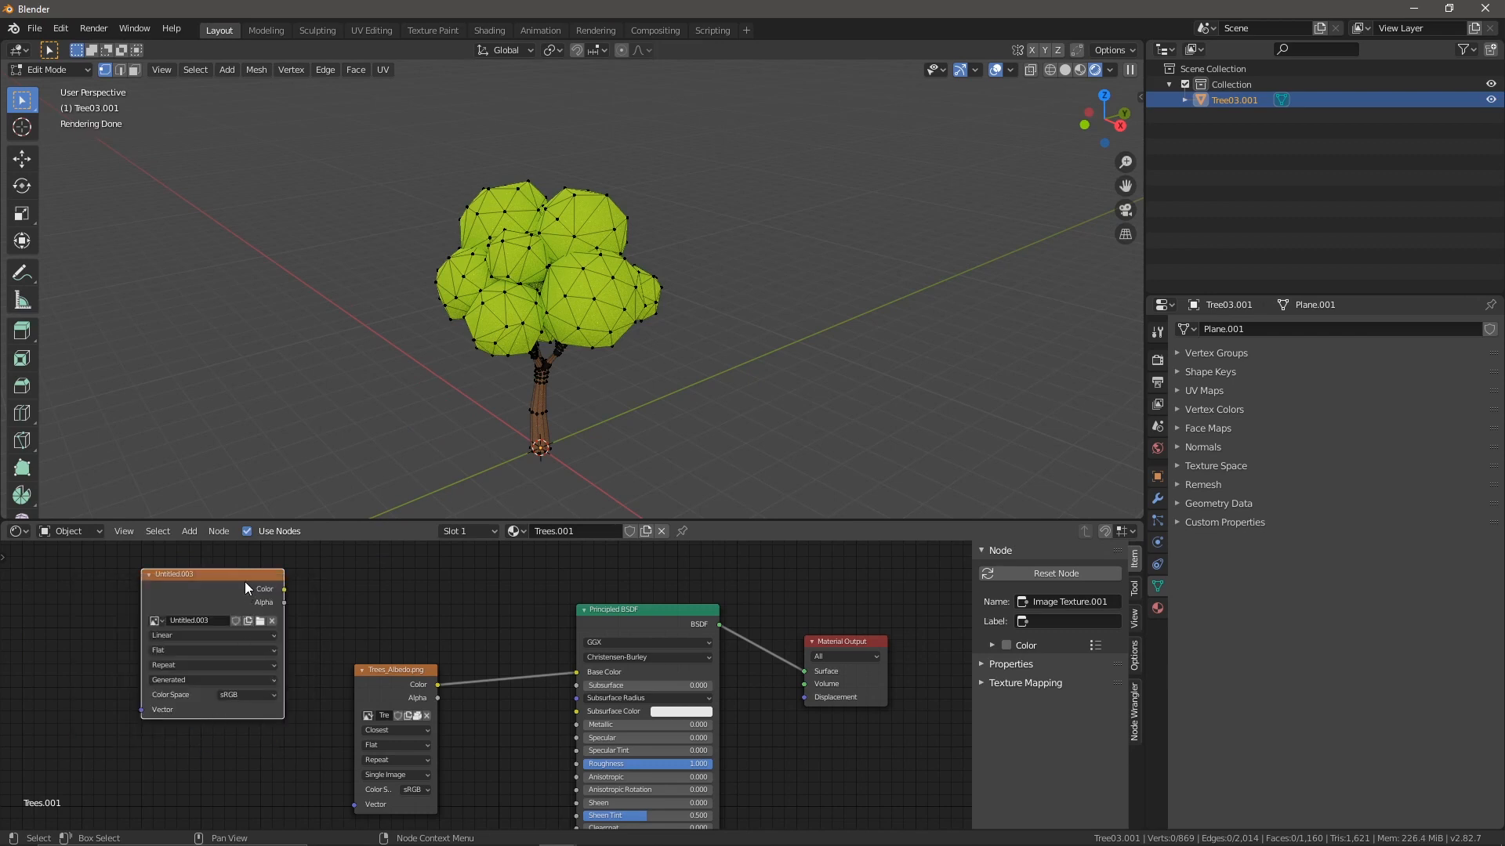
pyautogui.moveTo(244, 579); pyautogui.dragTo(187, 571)
# Step: Add an Ambient Occlusion node below the tree's albedo texture node
pyautogui.scroll(-5, 471, 696)
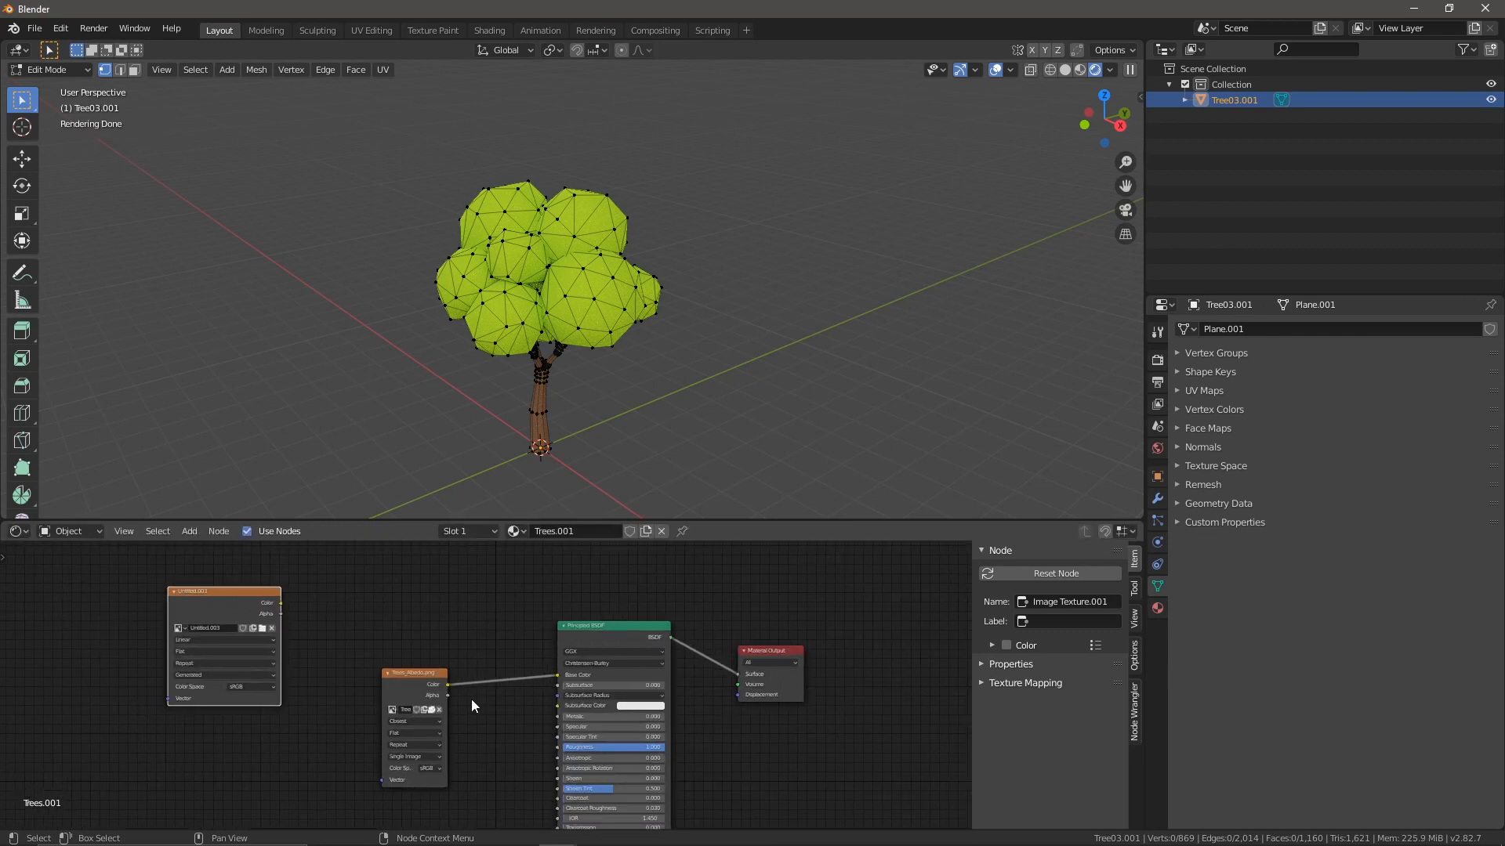
pyautogui.keyDown('alt'); pyautogui.moveTo(478, 725); pyautogui.dragTo(549, 678); pyautogui.keyUp('alt')
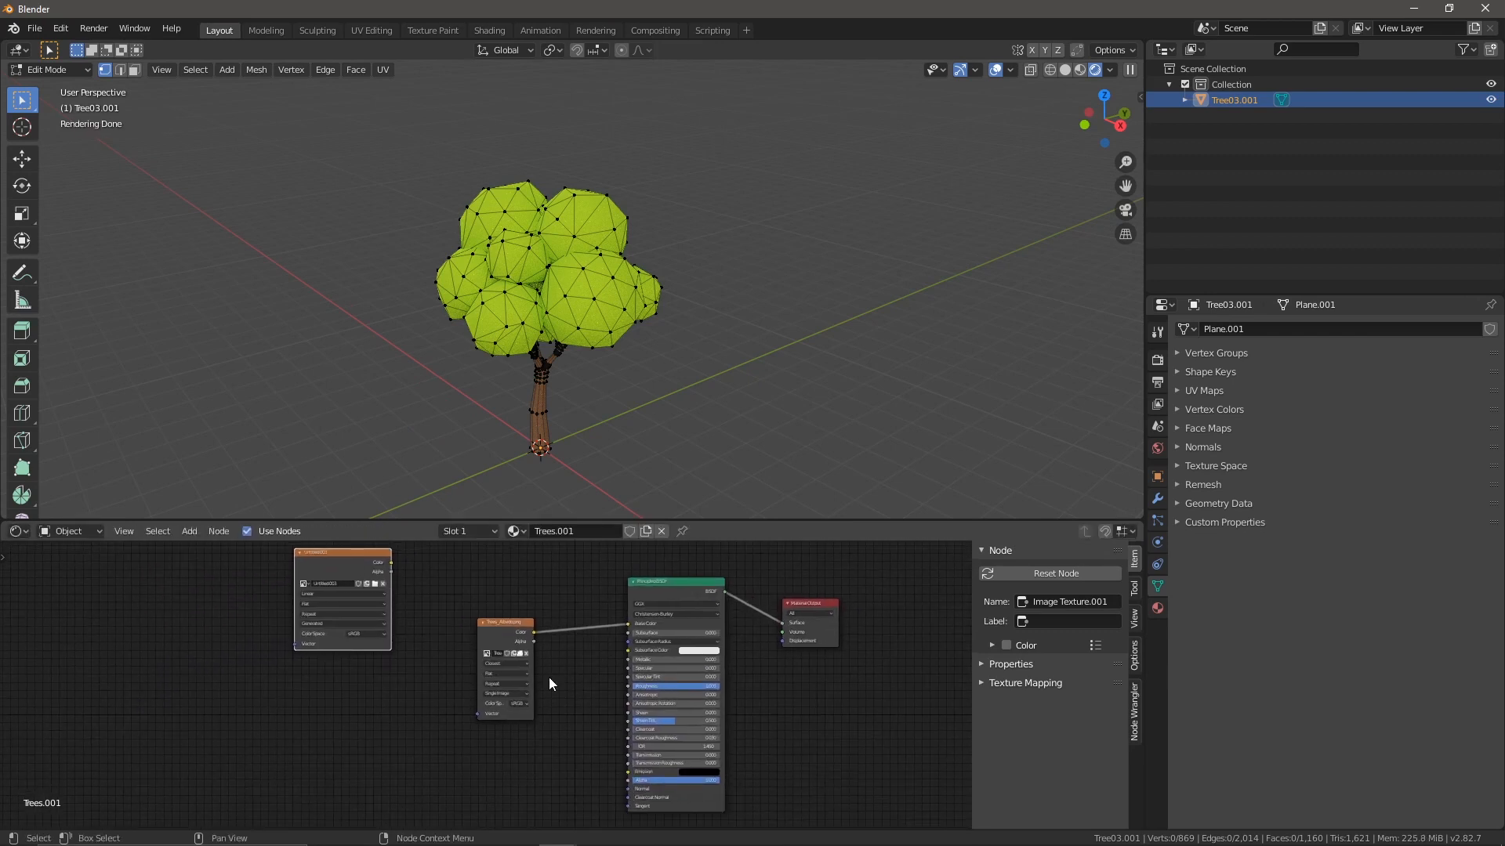
pyautogui.hotkey('shift', 'a')
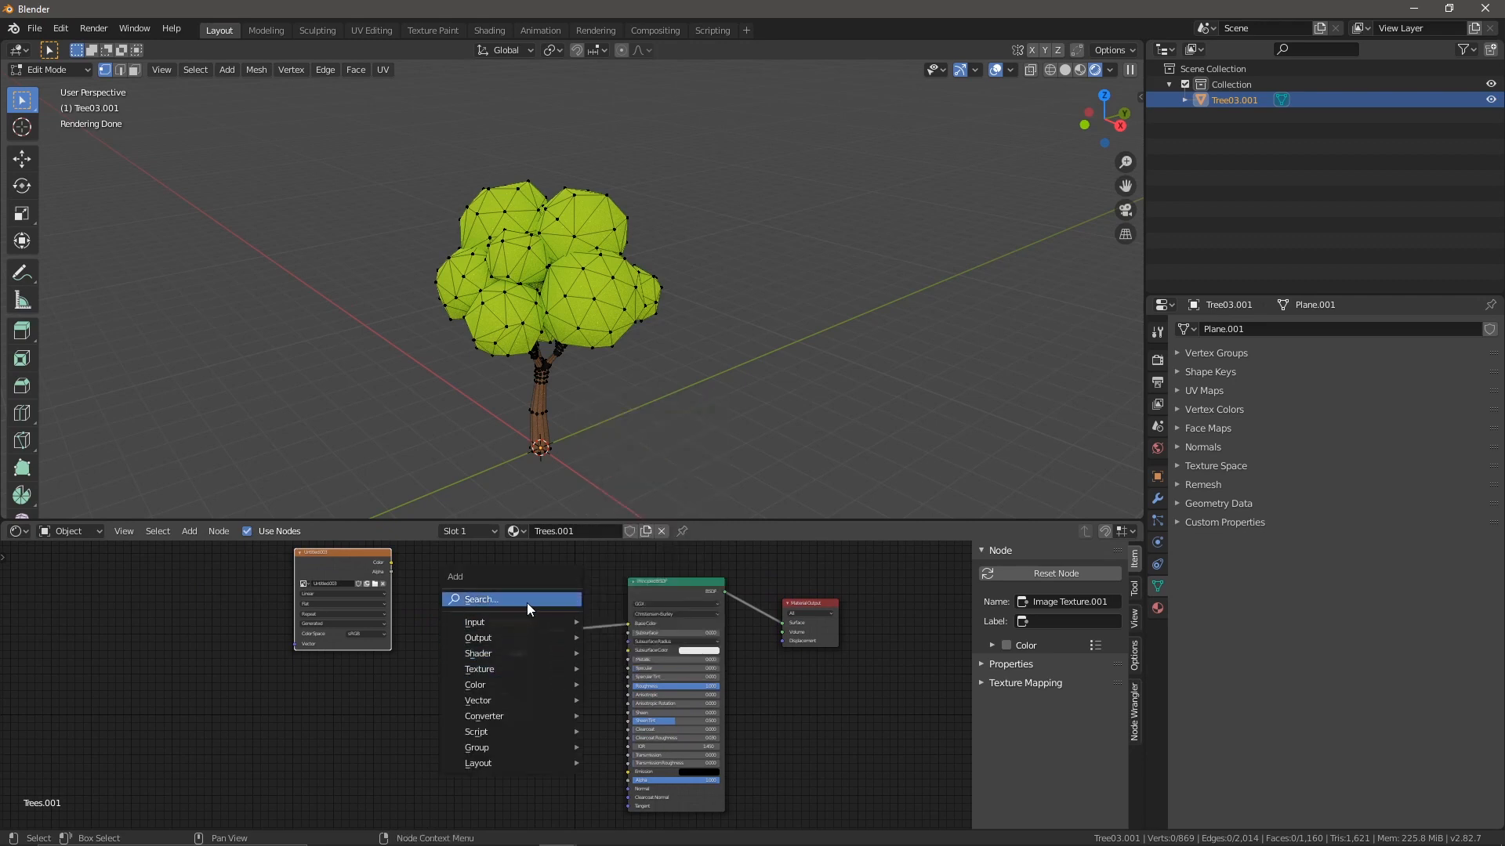
pyautogui.click(526, 600)
pyautogui.click(578, 631)
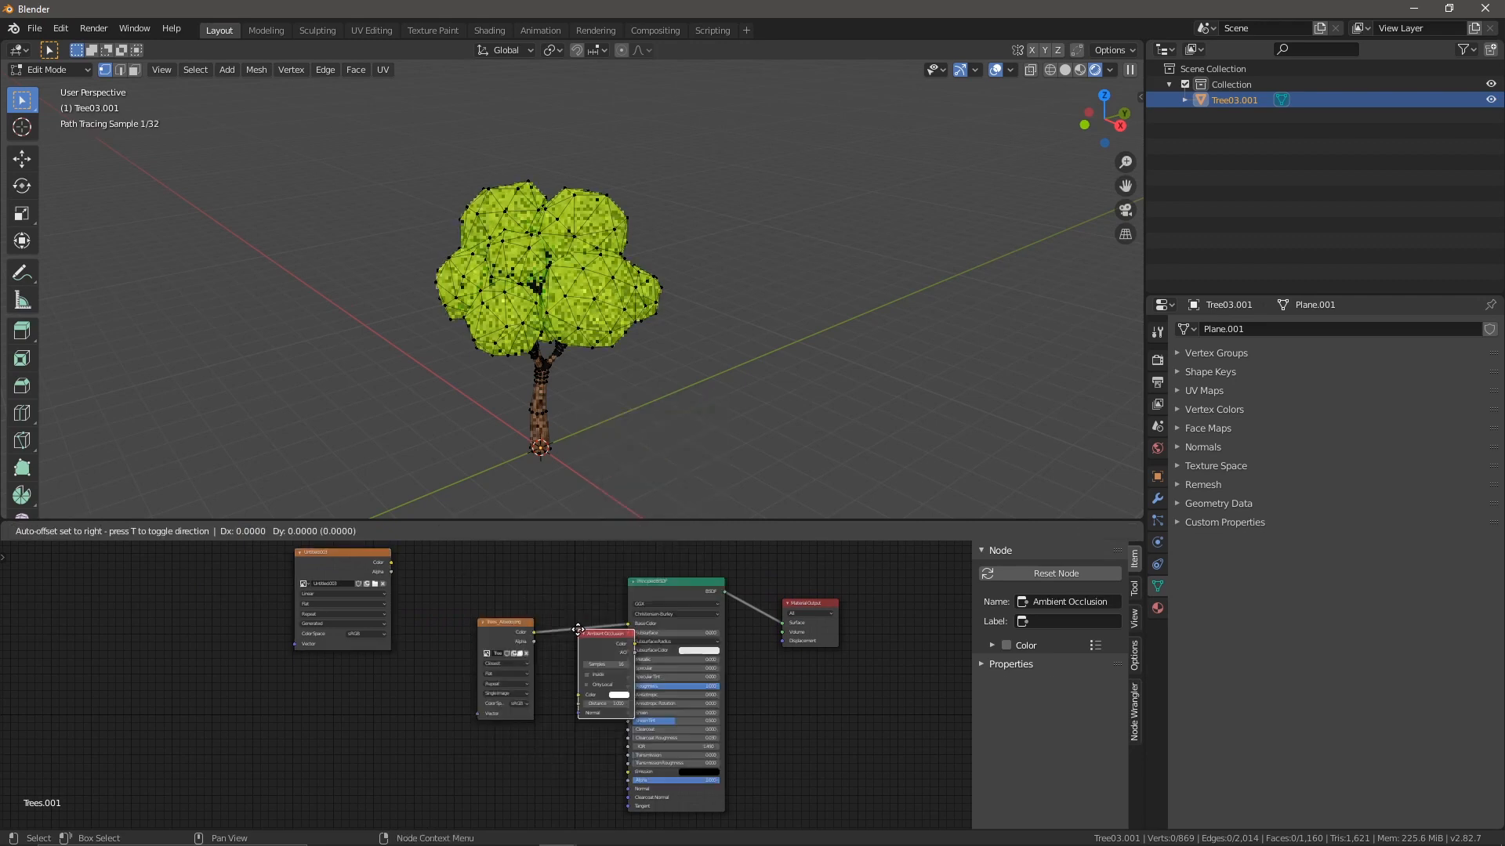
pyautogui.click(438, 739)
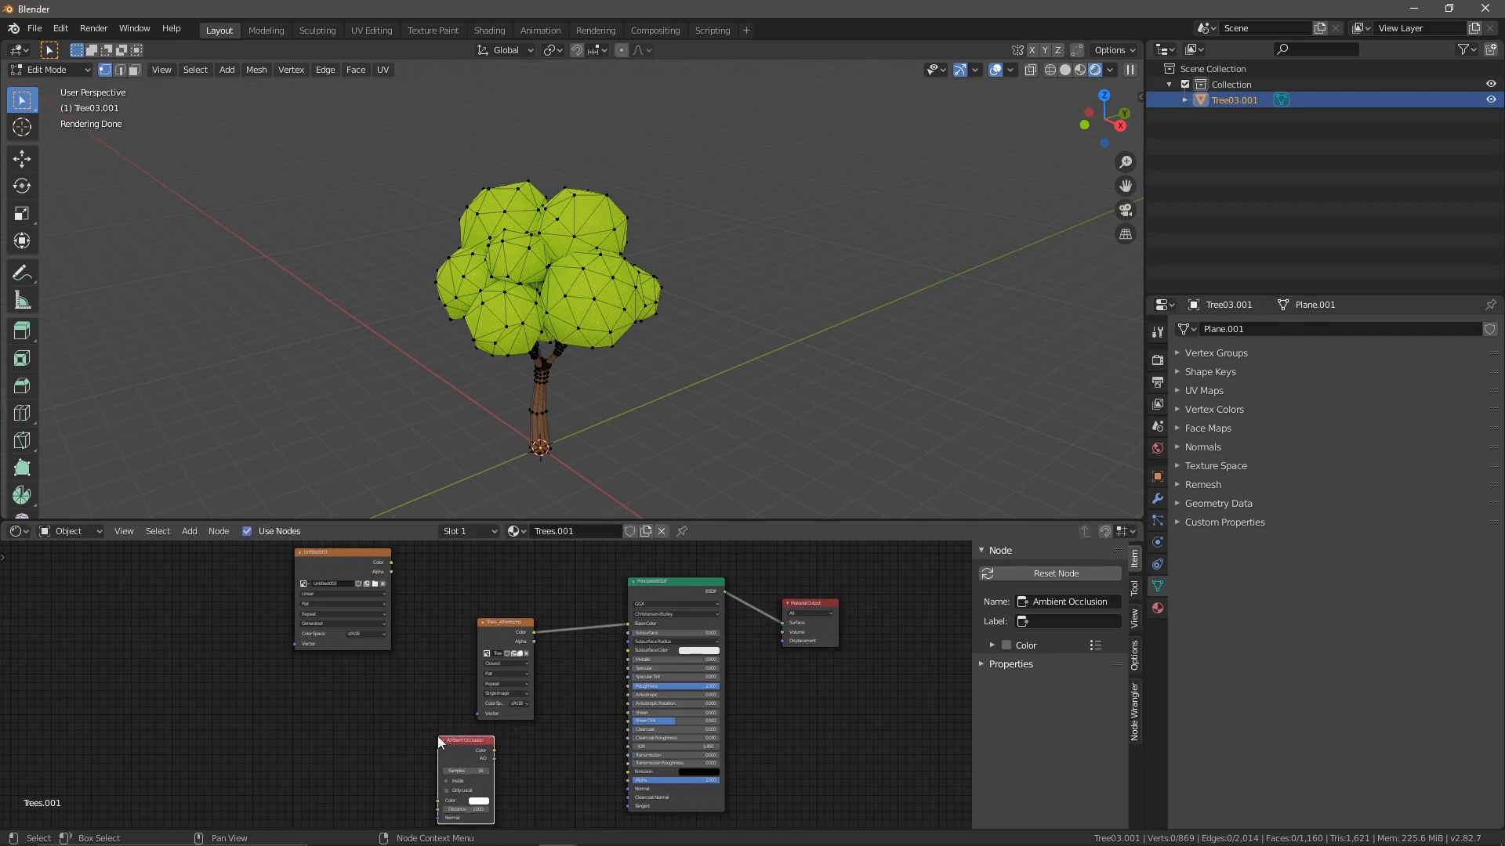
# Step: Make room beside the albedo texture node and insert a MixRGB node between it and the Principled BSDF's Base Color
pyautogui.moveTo(509, 623); pyautogui.dragTo(467, 622)
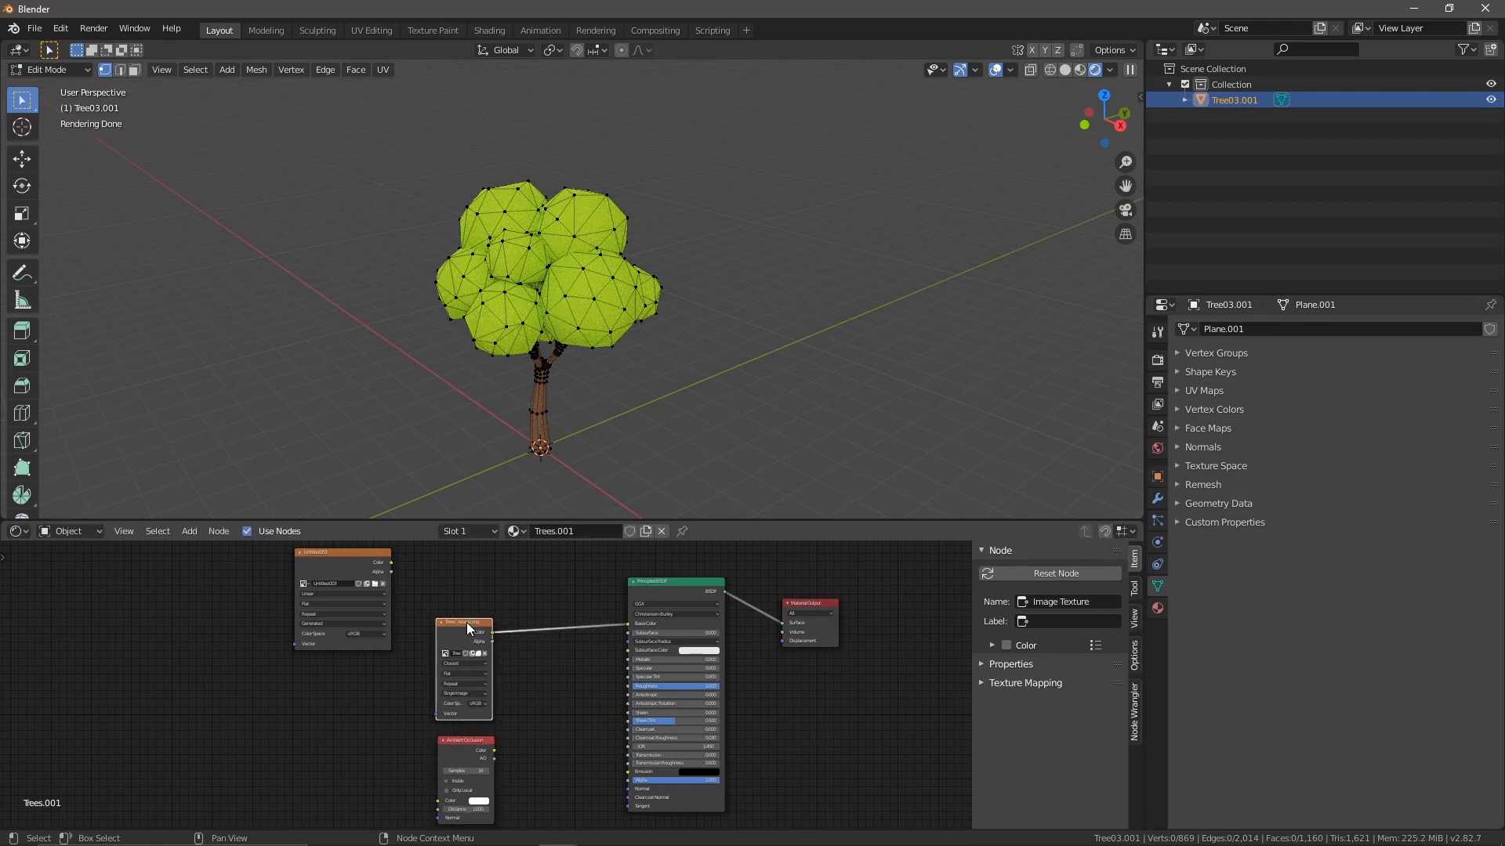
pyautogui.hotkey('shift', 'a')
pyautogui.click(467, 622)
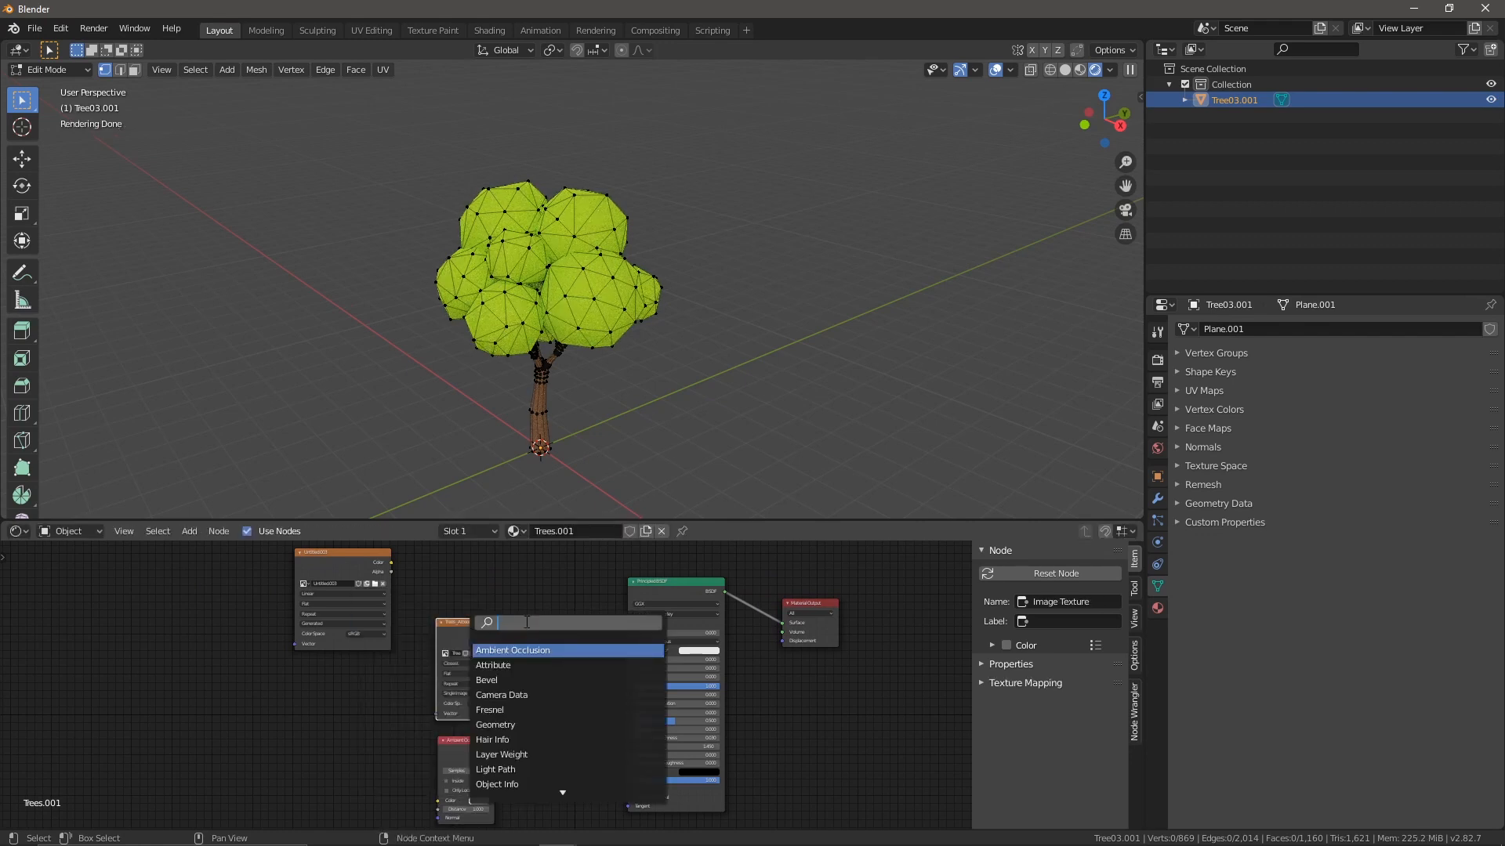
pyautogui.write('mix')
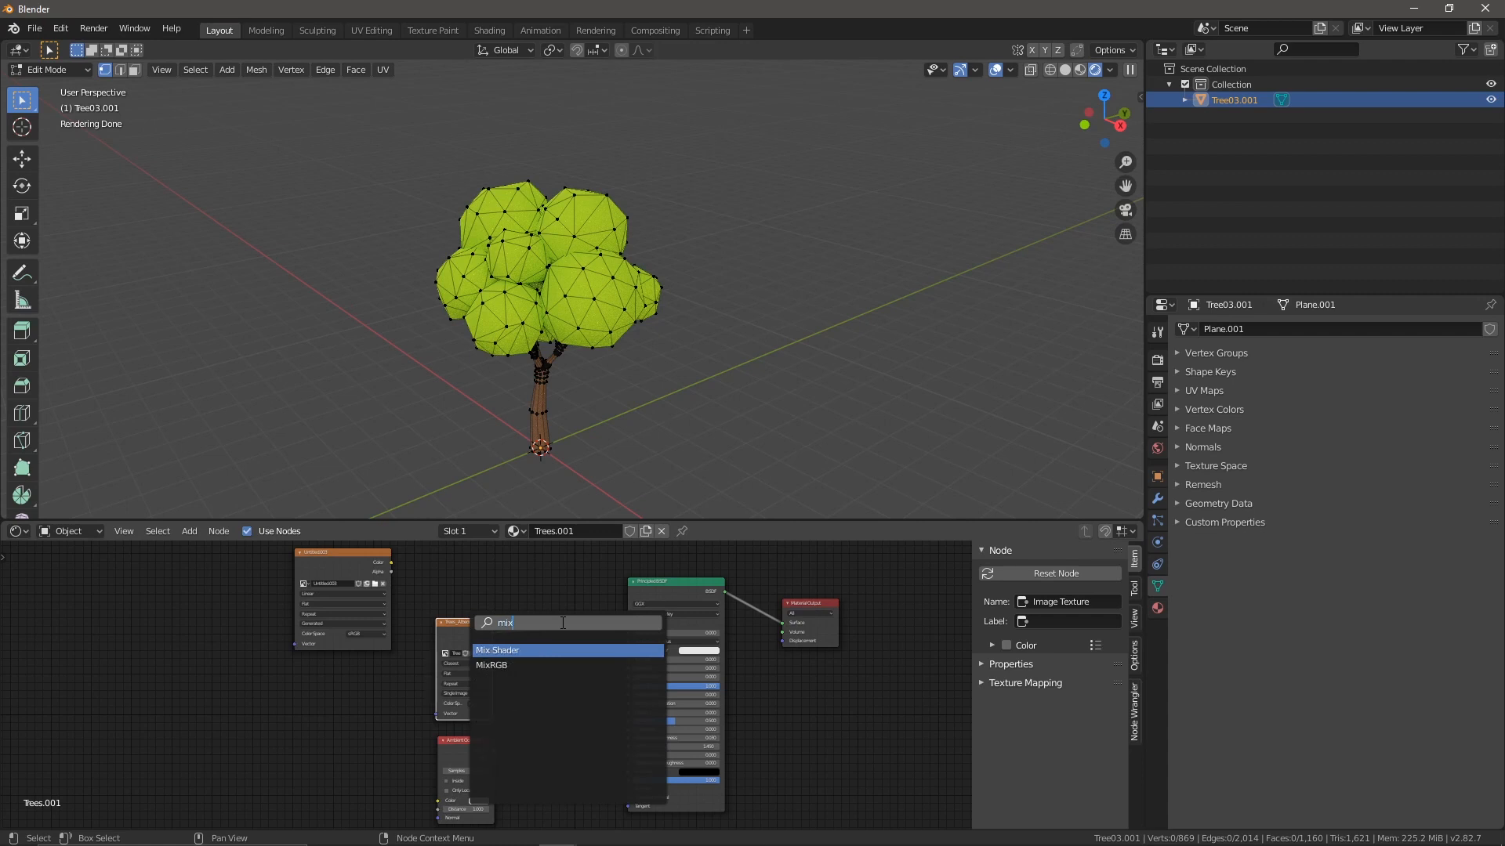
pyautogui.click(558, 665)
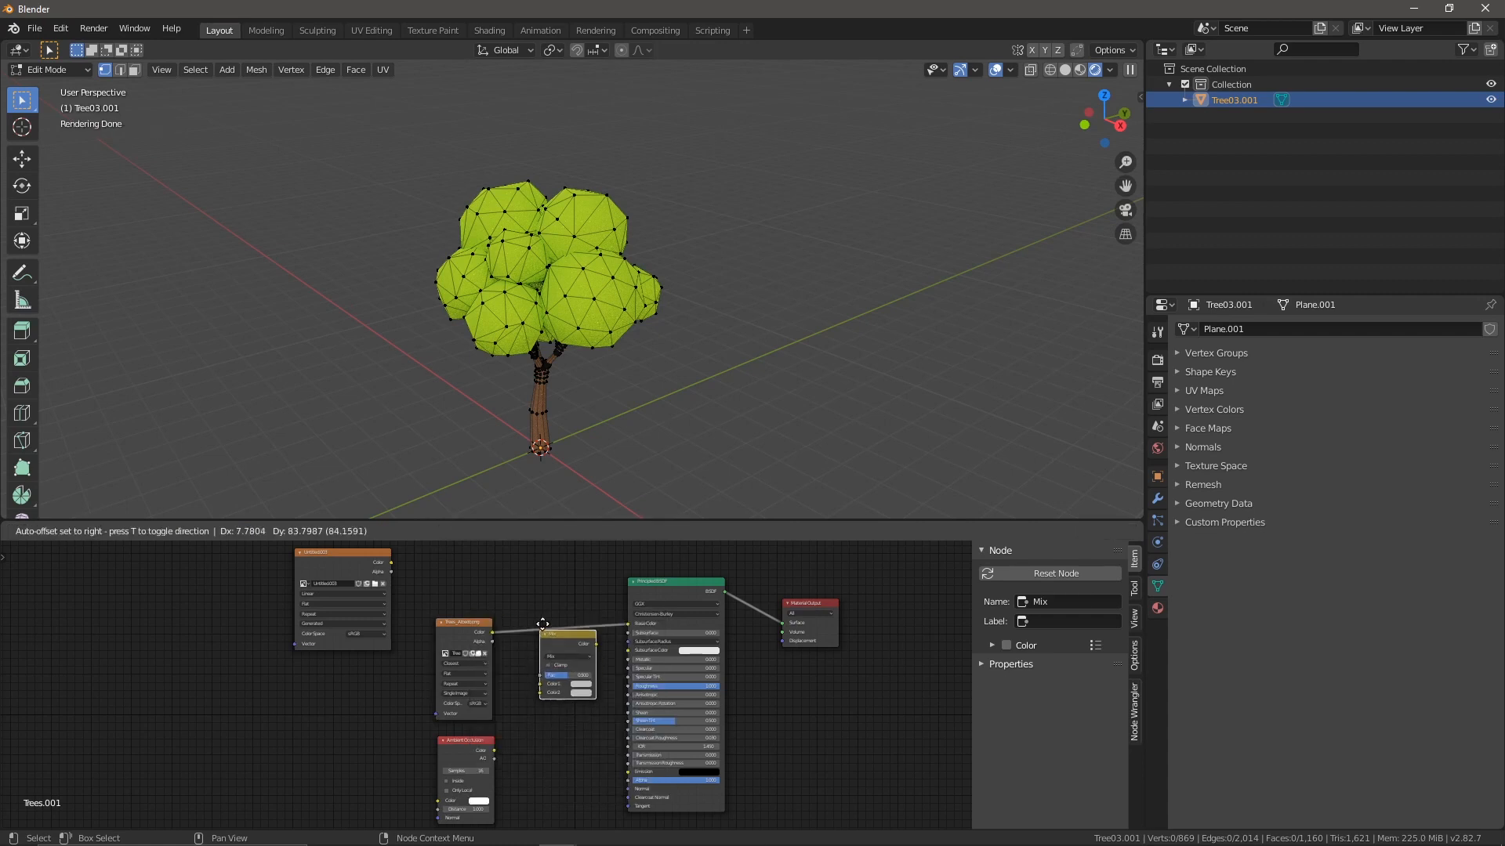
pyautogui.click(543, 611)
# Step: Connect the Ambient Occlusion node's Color output to the Mix node's Color2 input and nudge the albedo texture node
pyautogui.scroll(2, 568, 763)
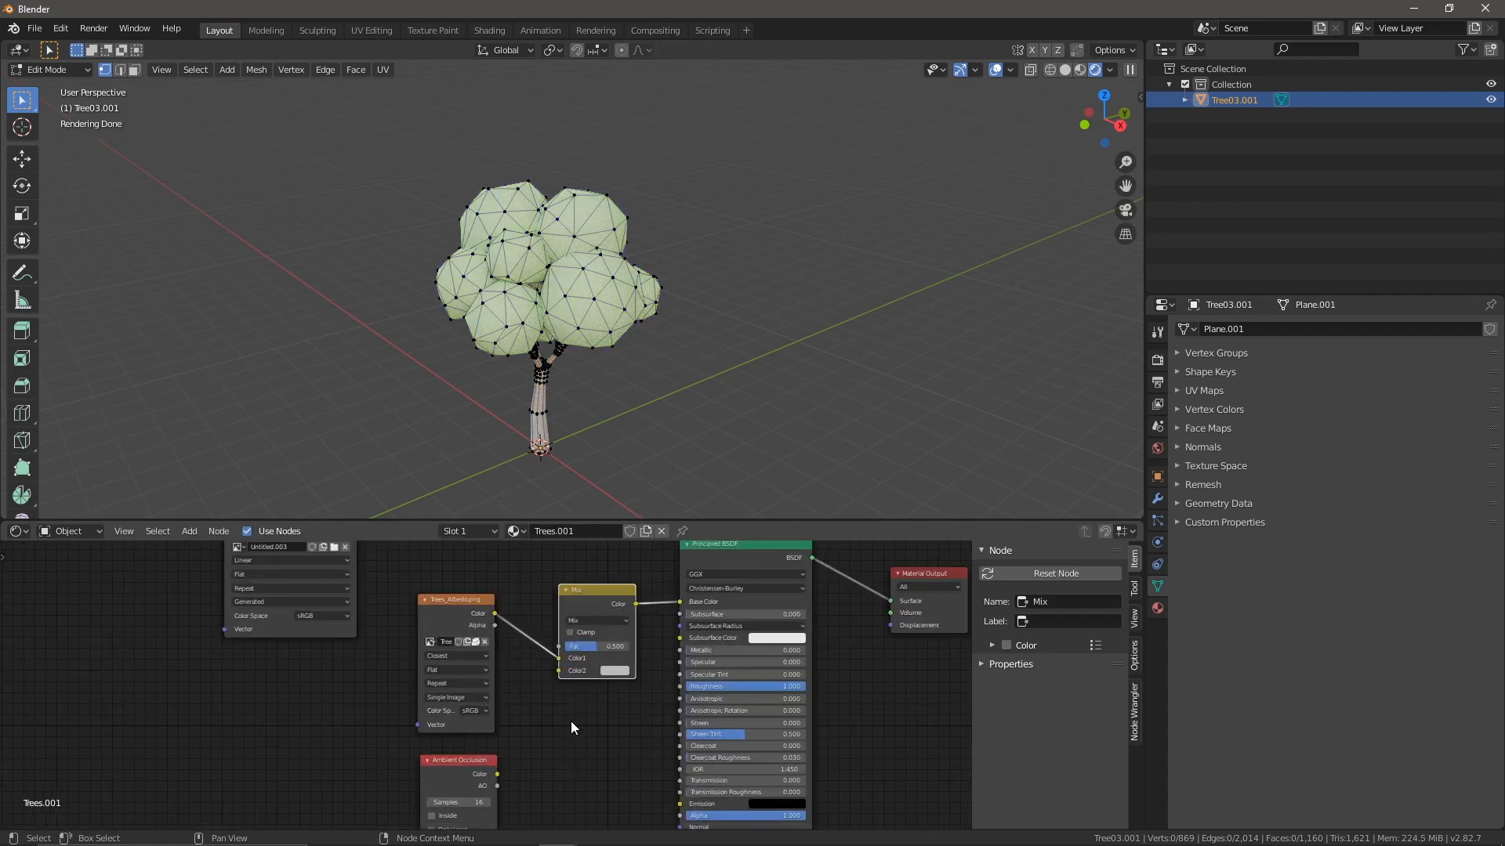
pyautogui.moveTo(567, 713); pyautogui.dragTo(539, 708, button='middle')
pyautogui.moveTo(464, 768); pyautogui.dragTo(523, 665)
pyautogui.moveTo(431, 597); pyautogui.dragTo(439, 597)
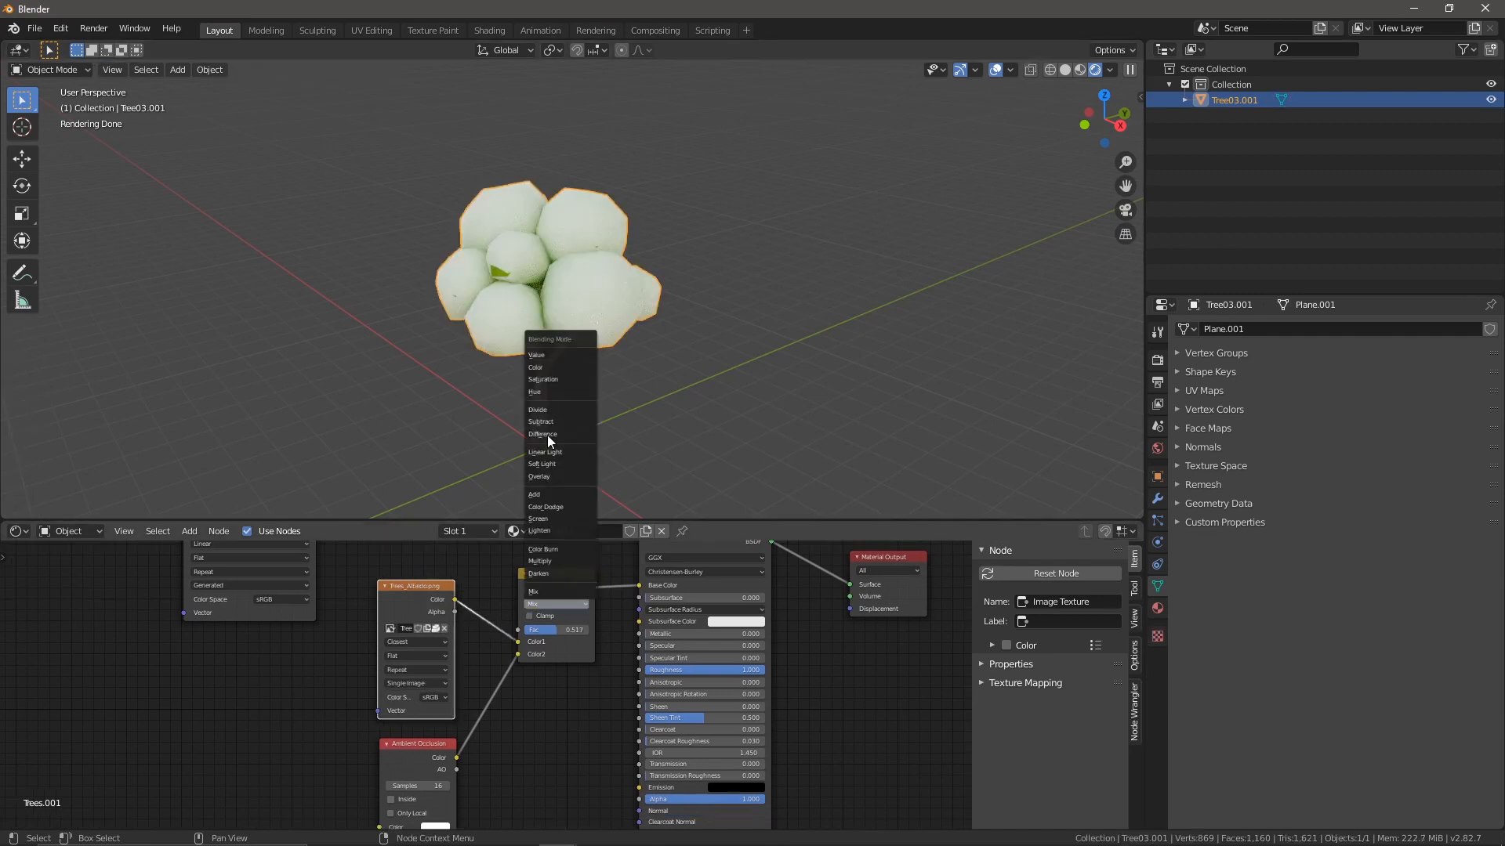
# Step: Set the Mix node's blending mode to Multiply and its factor to 0.5
pyautogui.click(556, 561)
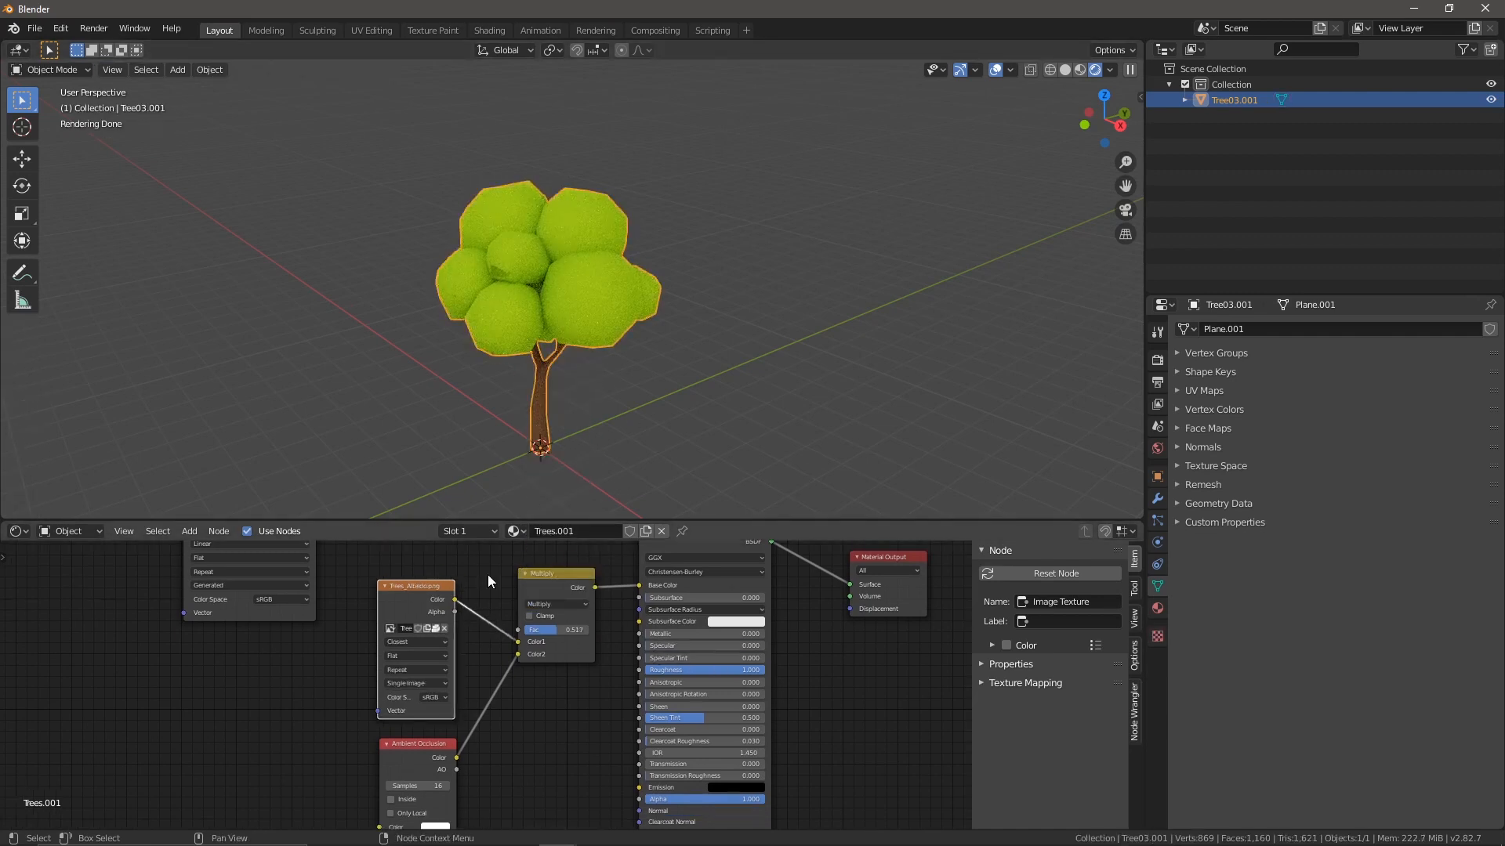
pyautogui.click(554, 630)
pyautogui.write('0.5')
pyautogui.press('Return')
# Step: Make the unconnected blank image texture node active, shifting it clear of the material nodes, and bake the tree's texture into it
pyautogui.moveTo(330, 604); pyautogui.dragTo(318, 754, button='middle')
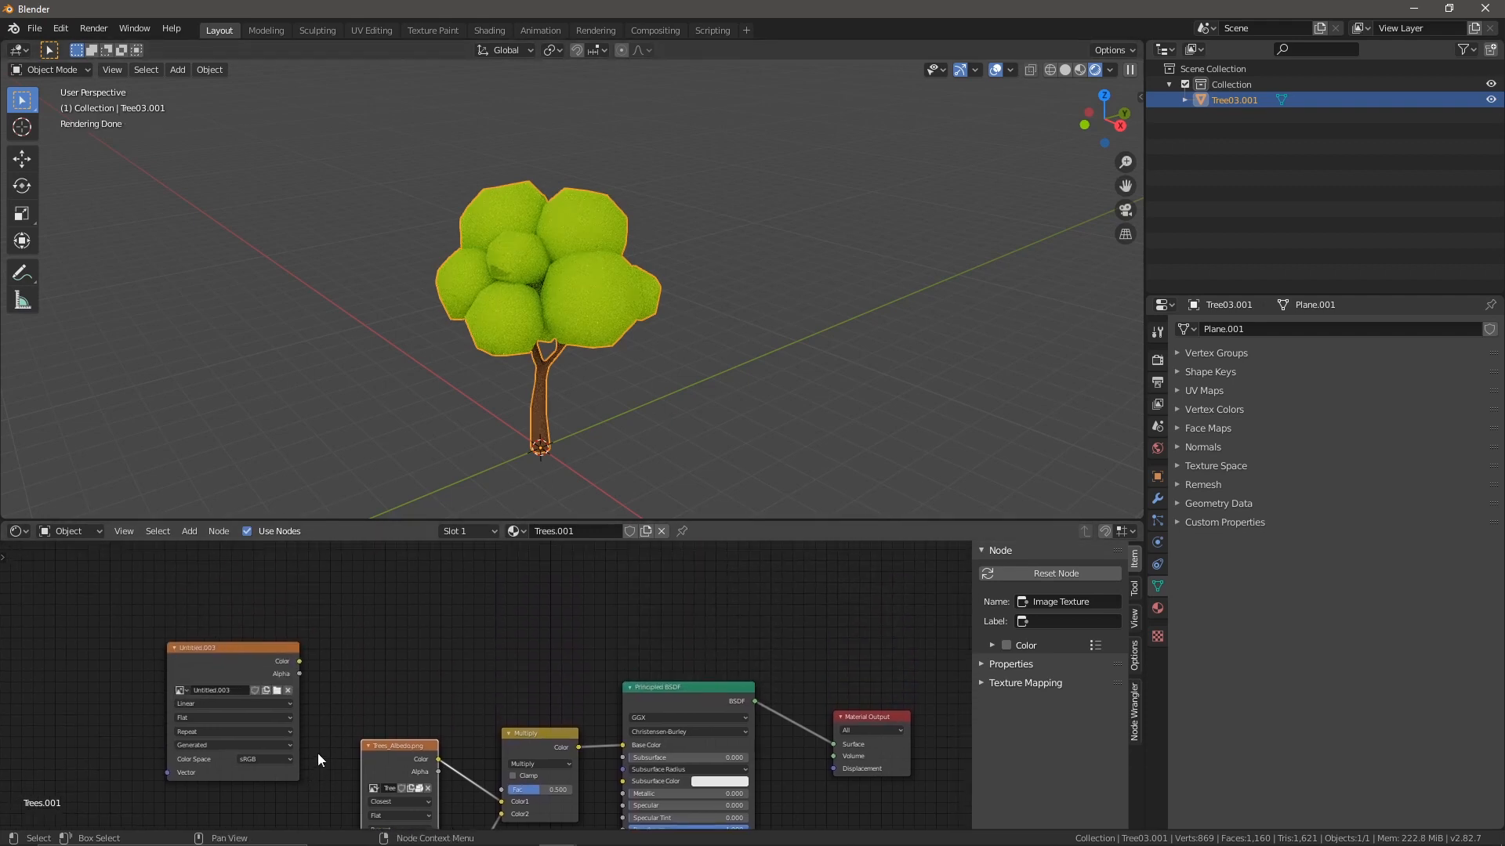
pyautogui.moveTo(247, 655); pyautogui.dragTo(208, 665)
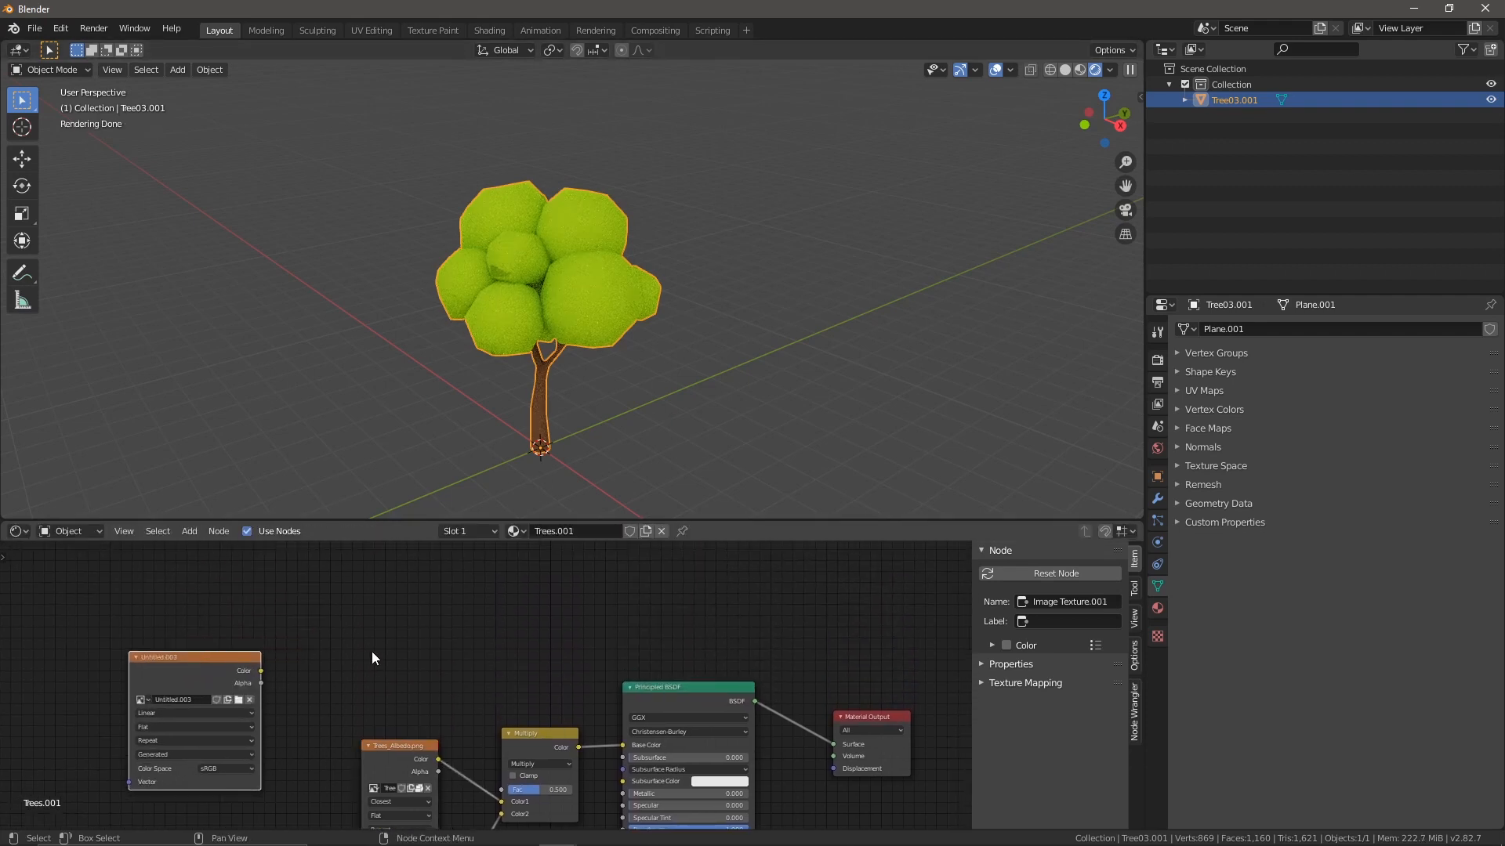
pyautogui.moveTo(369, 655); pyautogui.dragTo(387, 575, button='middle')
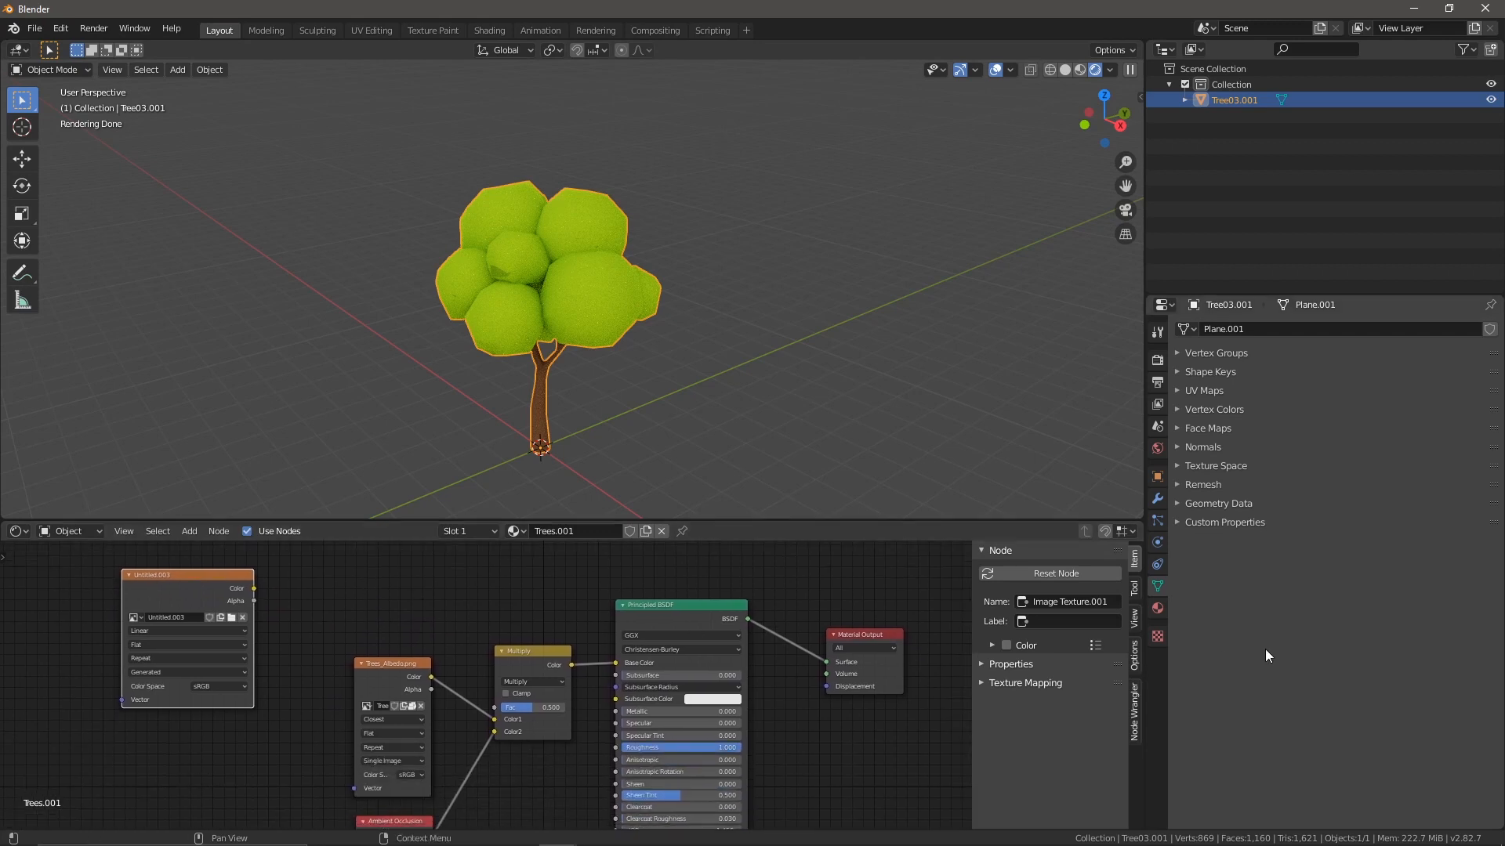
pyautogui.click(1157, 359)
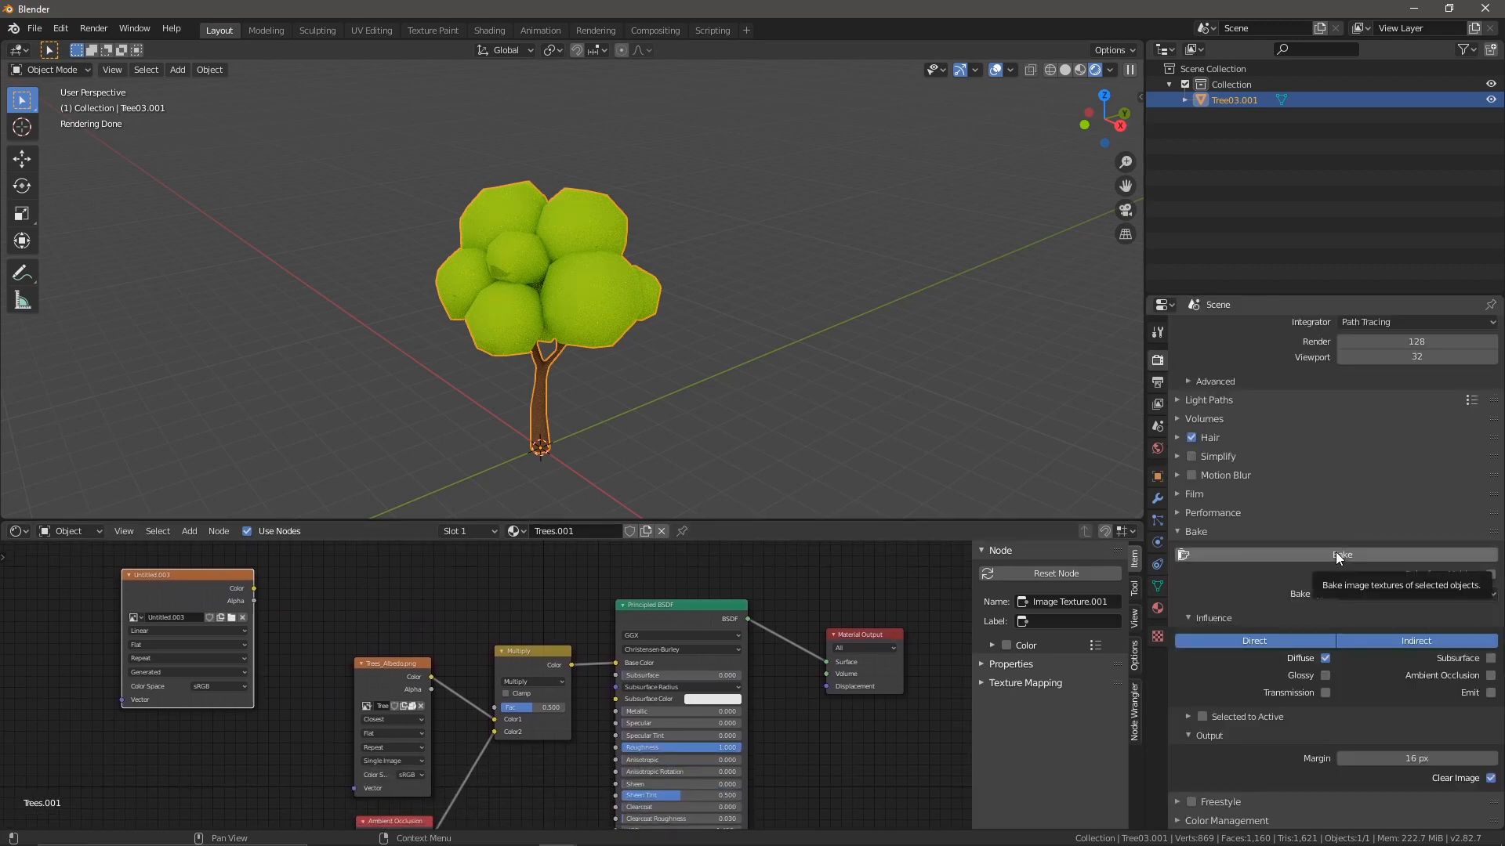
pyautogui.click(1335, 552)
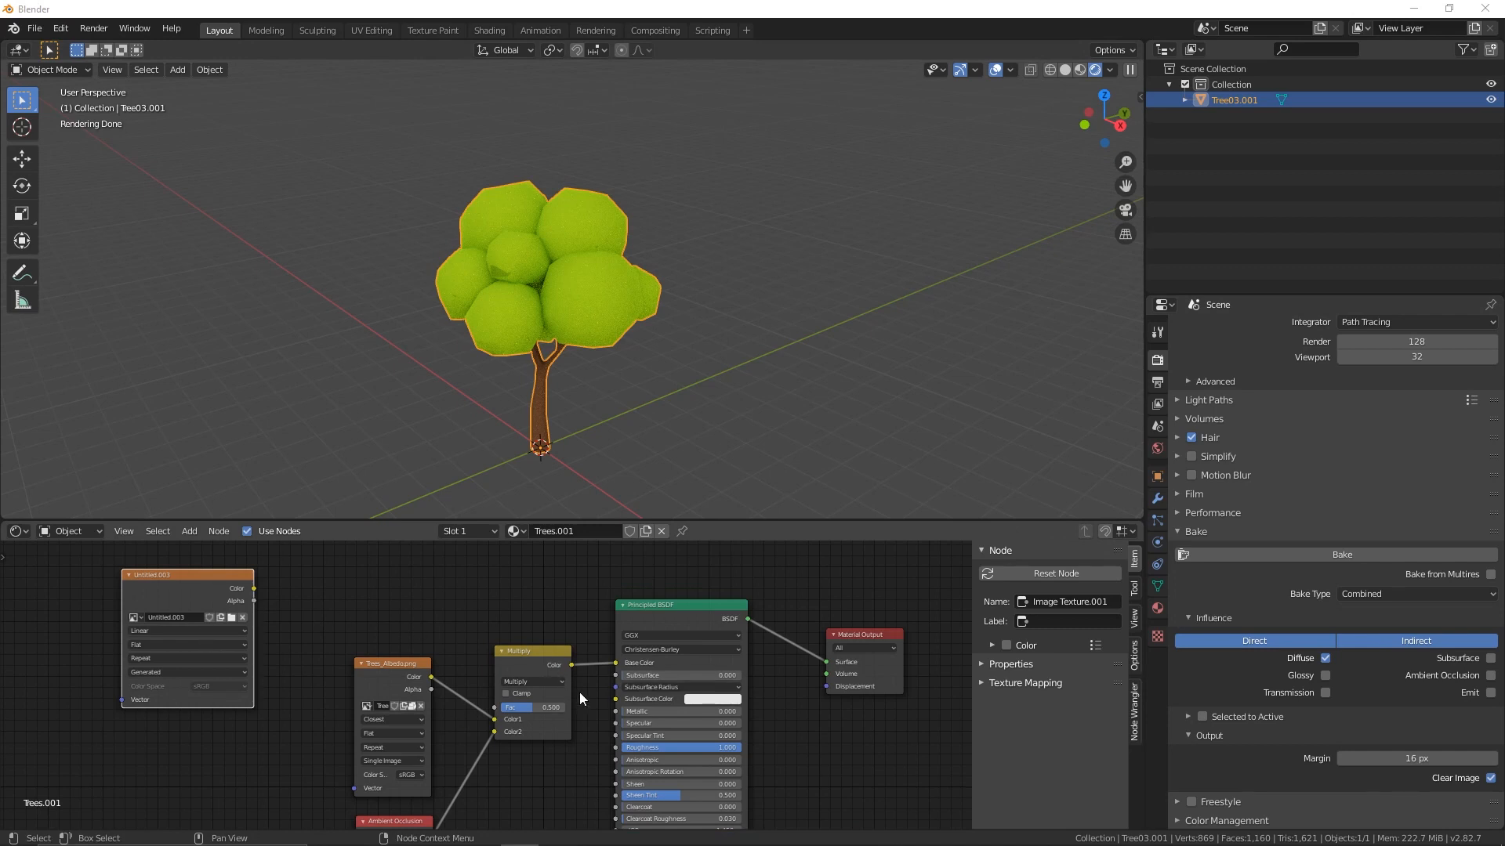
# Step: Rearrange the nodes, disconnect the Multiply node from the Principled BSDF, and connect the baked image's Color output to Base Color
pyautogui.scroll(-2, 580, 694)
pyautogui.moveTo(822, 744); pyautogui.dragTo(803, 704, button='middle')
pyautogui.moveTo(248, 566); pyautogui.dragTo(209, 749)
pyautogui.moveTo(510, 631); pyautogui.dragTo(482, 718)
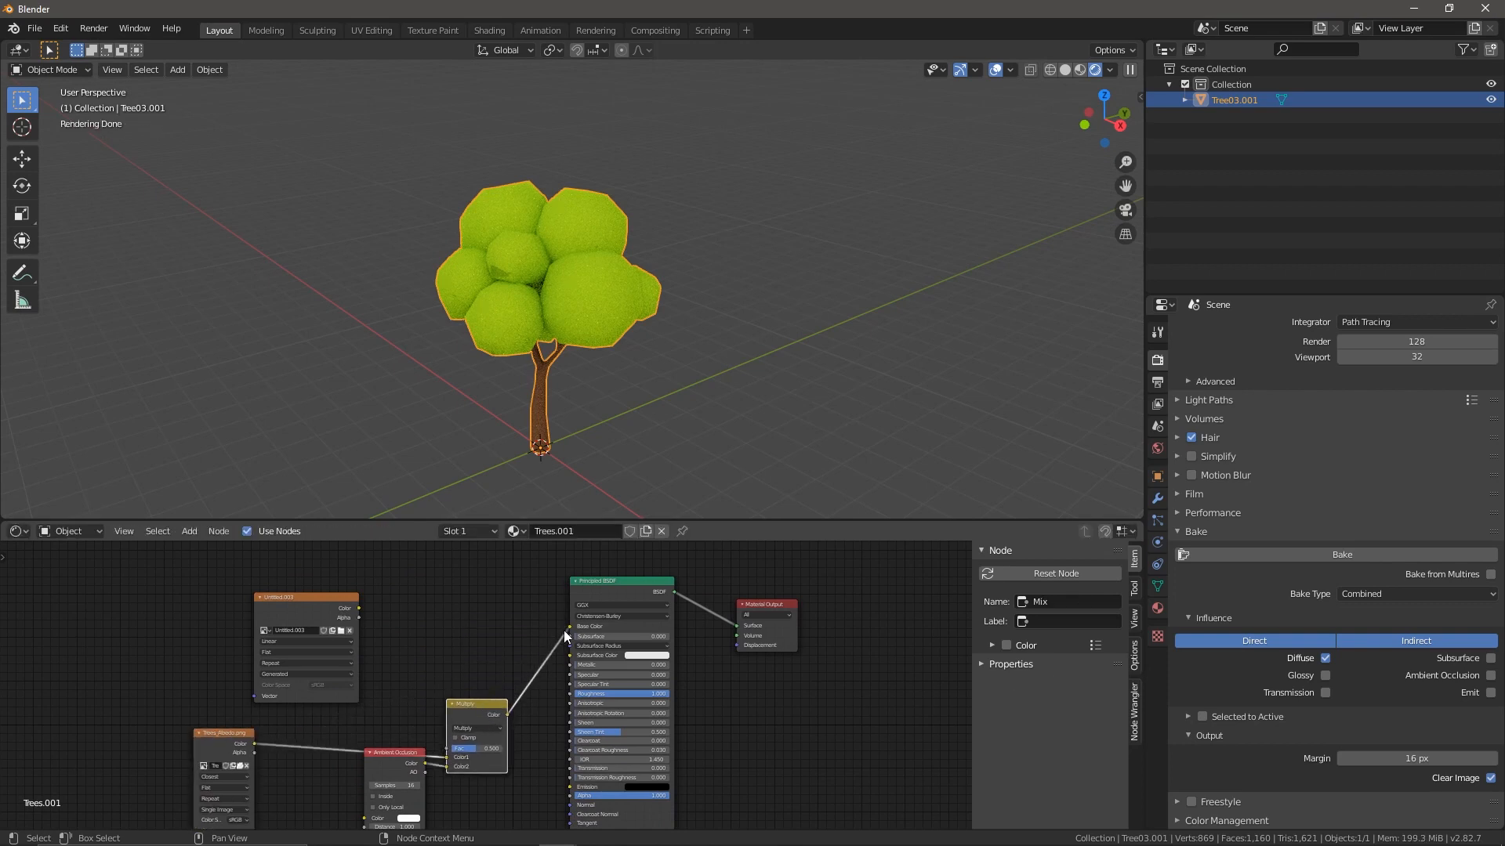
pyautogui.moveTo(562, 630); pyautogui.dragTo(552, 649)
pyautogui.moveTo(474, 711); pyautogui.dragTo(450, 699)
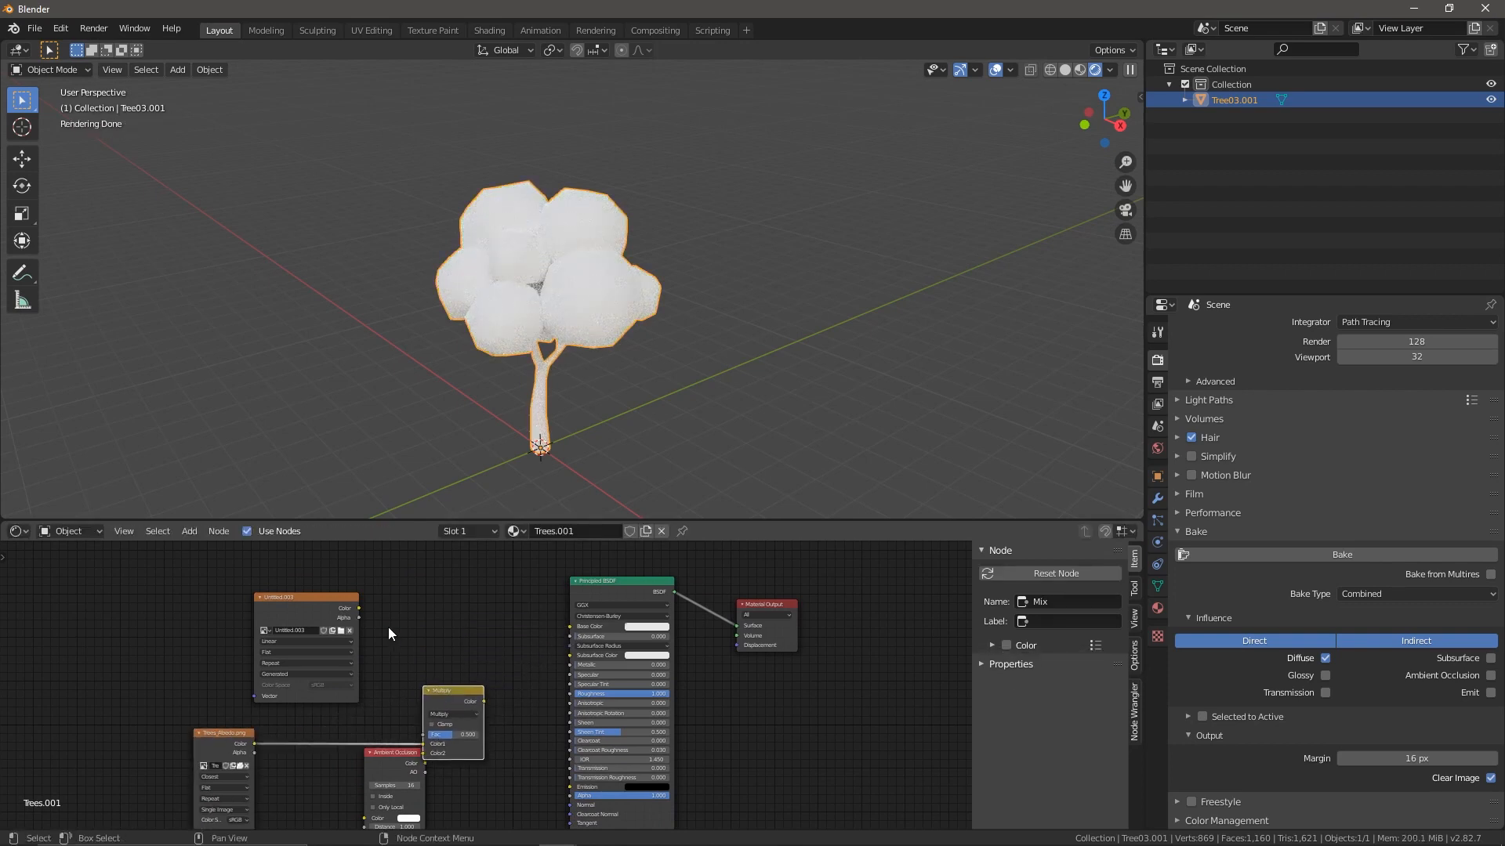
pyautogui.moveTo(359, 608); pyautogui.dragTo(567, 628)
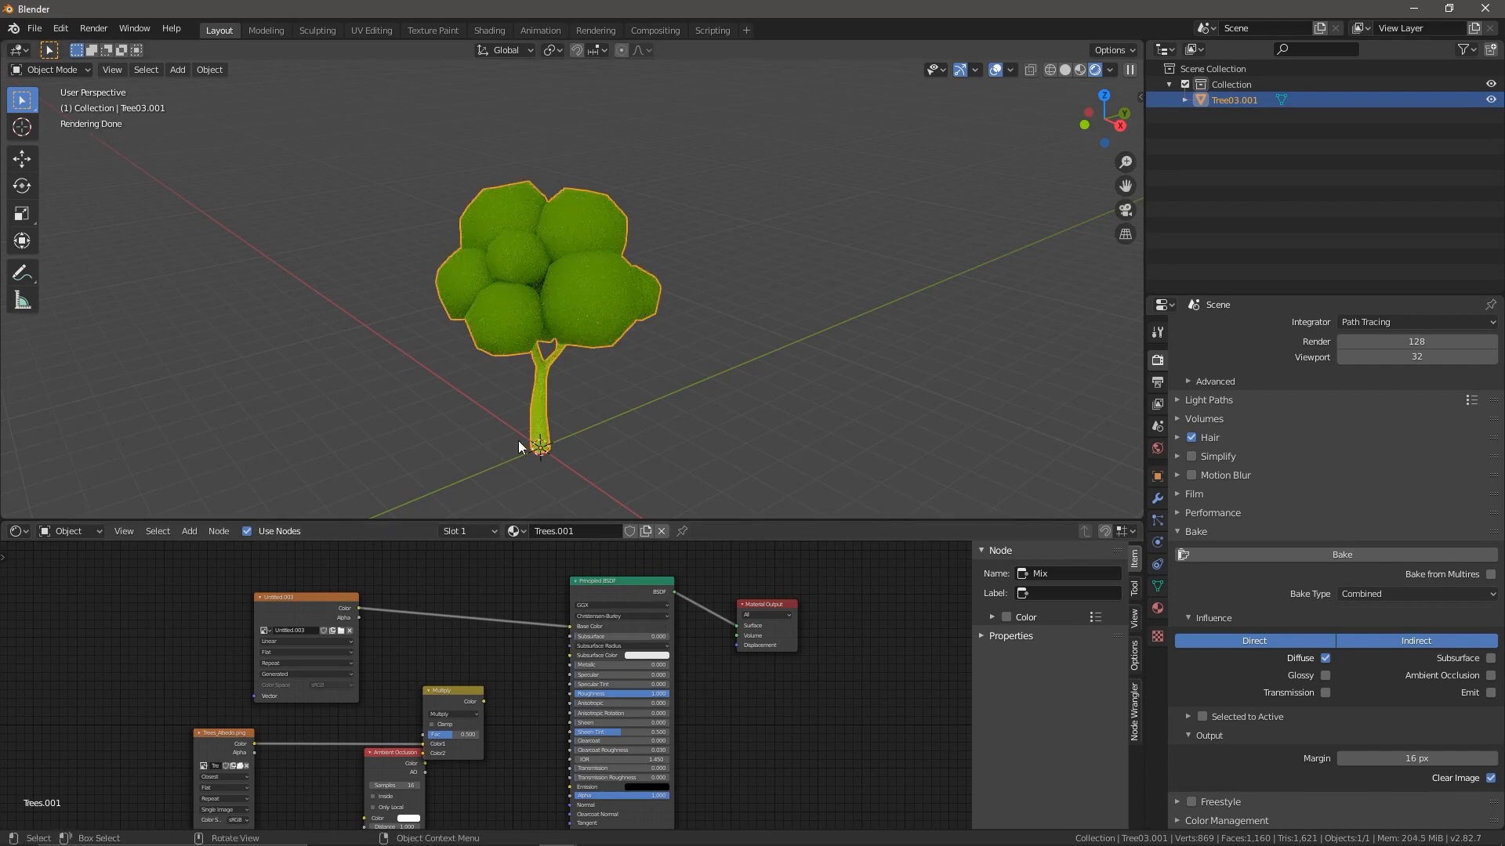
# Step: Make UVMap.001 the tree's active UV map for rendering, deselect the tree and inspect it from another side
pyautogui.moveTo(519, 441)
pyautogui.mouseDown(button='middle')
pyautogui.moveTo(547, 355)
pyautogui.moveTo(640, 373)
pyautogui.moveTo(624, 474)
pyautogui.moveTo(625, 451)
pyautogui.mouseUp(button='middle')
pyautogui.scroll(3, 626, 452)
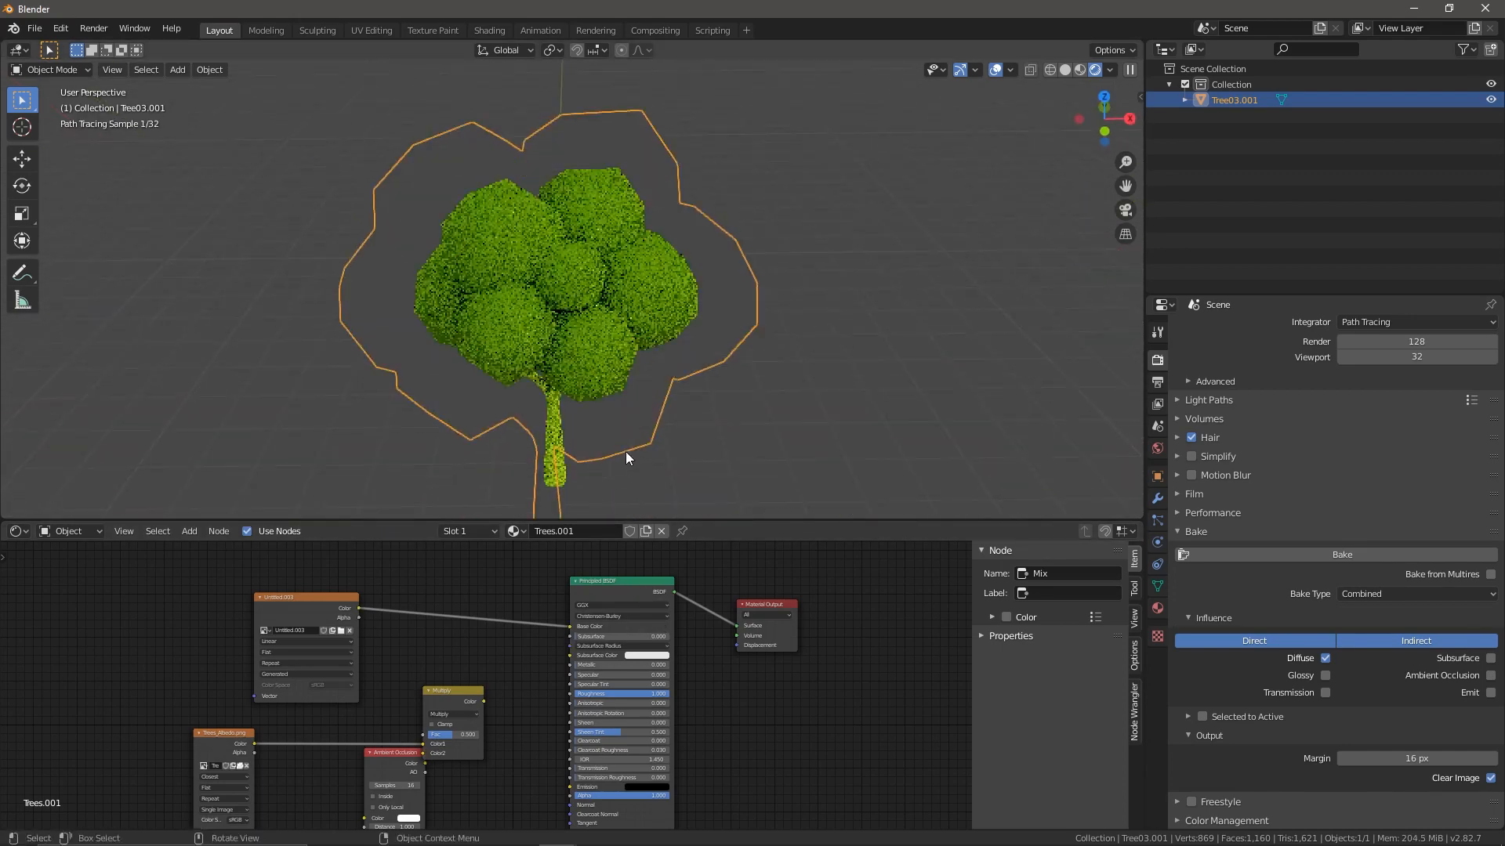
pyautogui.click(1158, 587)
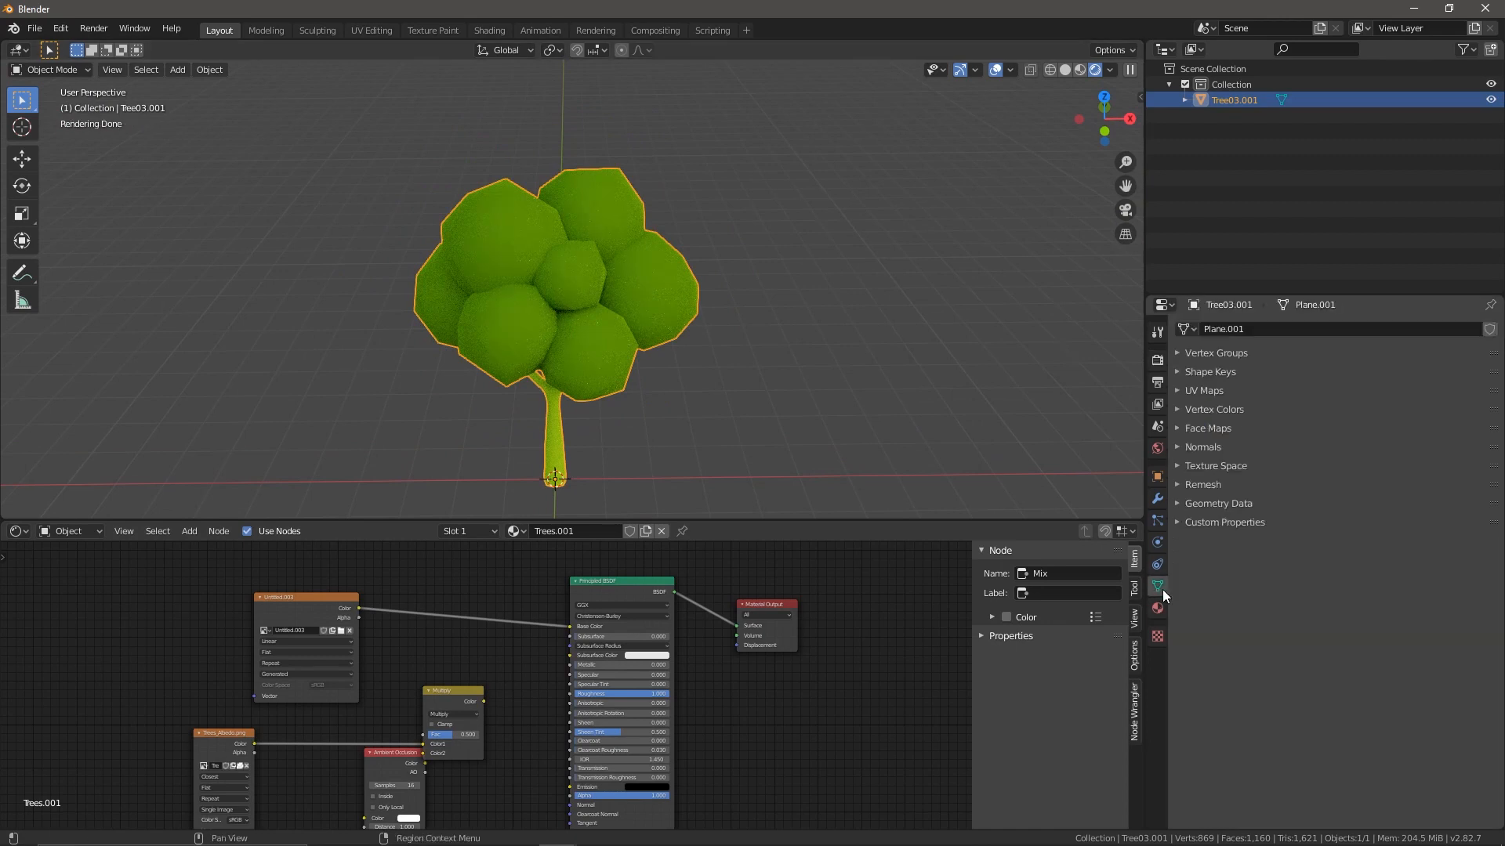
pyautogui.click(1224, 389)
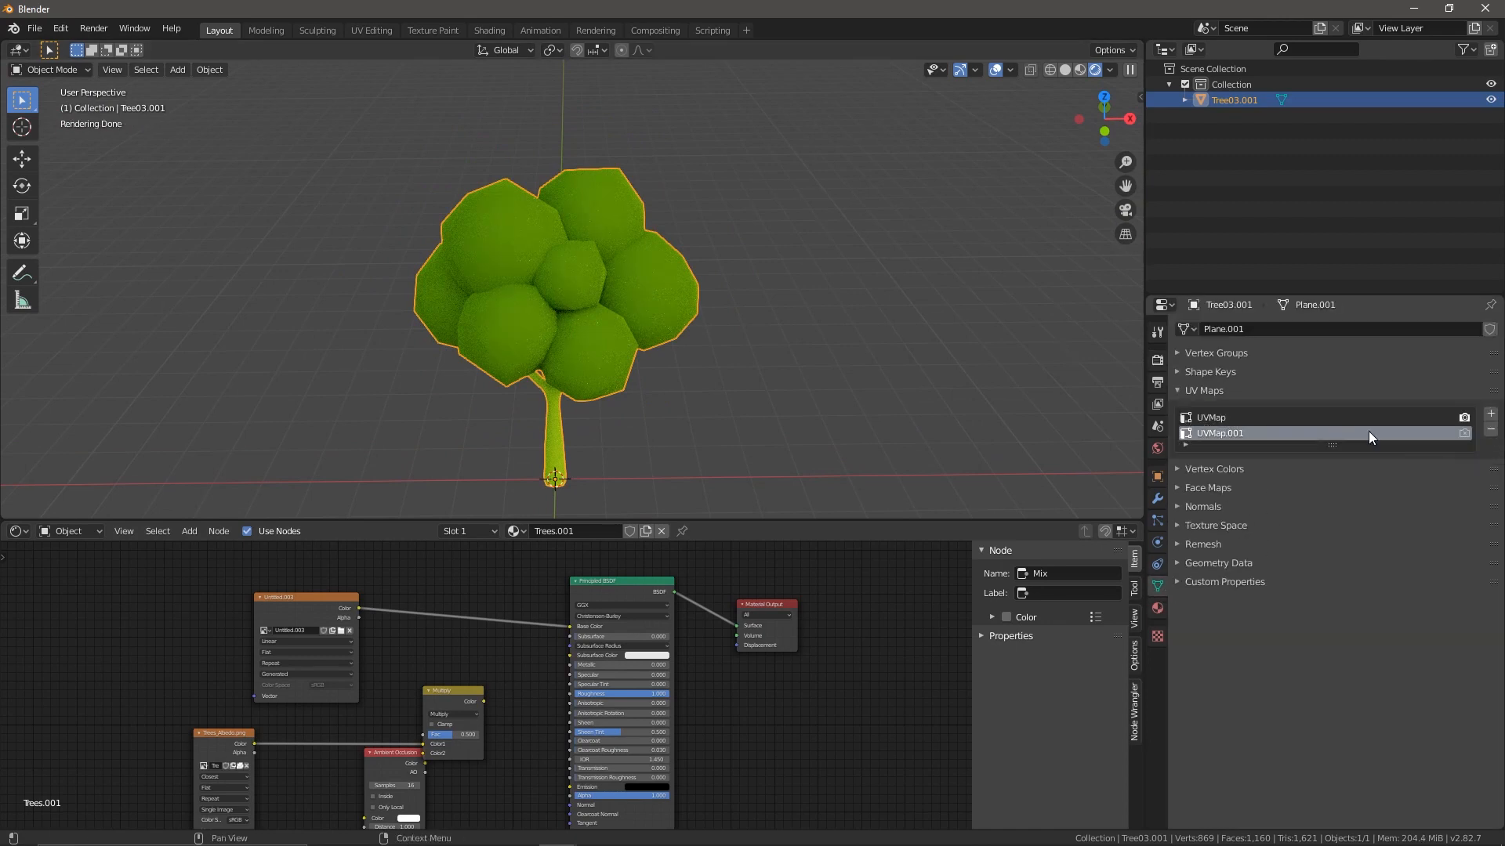
pyautogui.click(1465, 434)
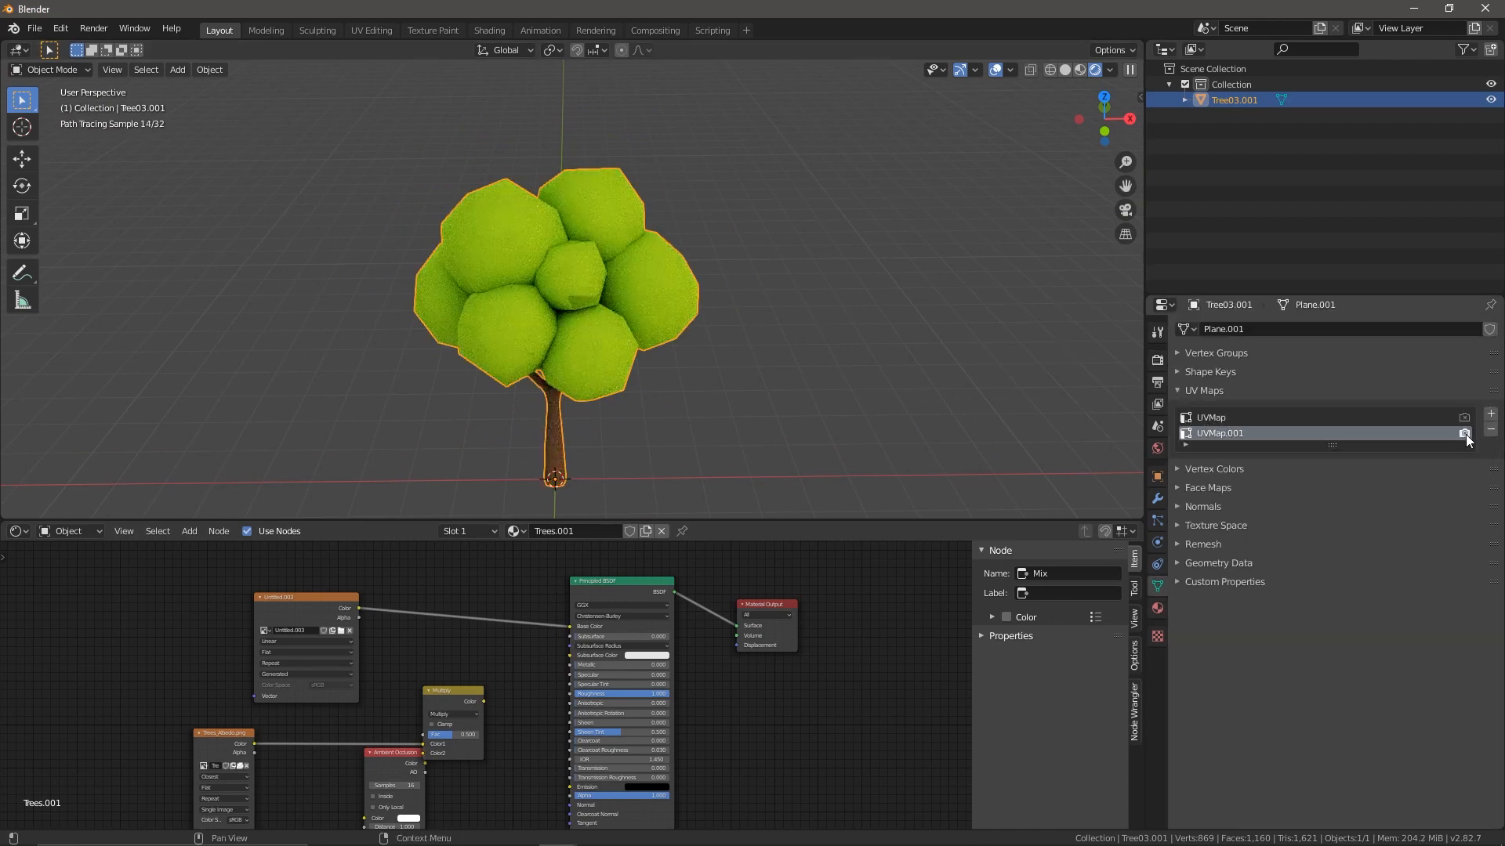
pyautogui.click(697, 271)
pyautogui.moveTo(698, 268)
pyautogui.mouseDown(button='middle')
pyautogui.moveTo(823, 401)
pyautogui.moveTo(716, 324)
pyautogui.moveTo(648, 379)
pyautogui.moveTo(557, 394)
pyautogui.moveTo(652, 402)
pyautogui.moveTo(791, 382)
pyautogui.moveTo(696, 392)
pyautogui.mouseUp(button='middle')
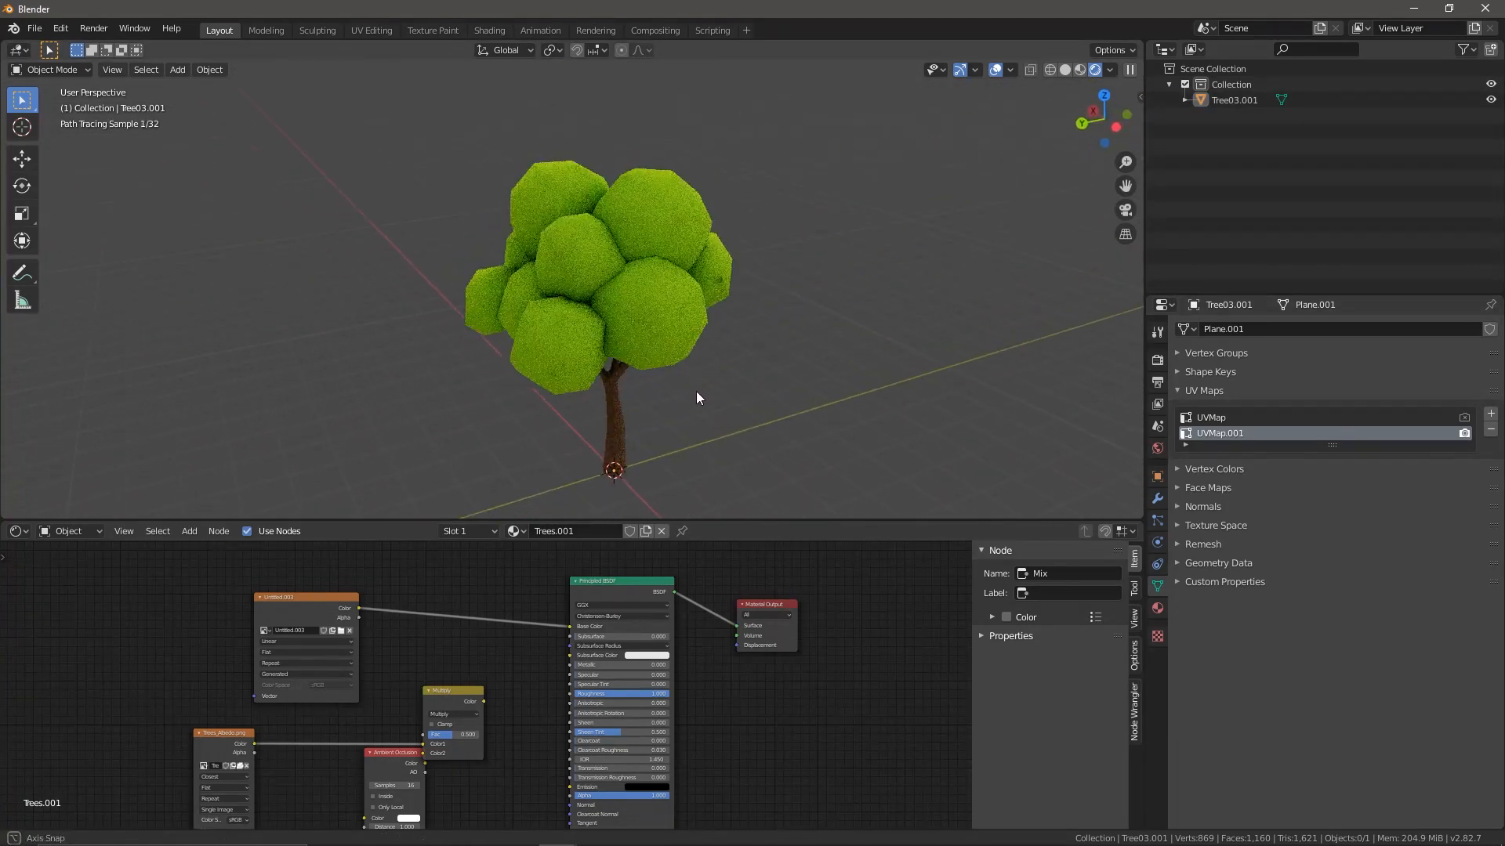
# Step: Switch the render engine from Cycles to Eevee and inspect the baked tree from several angles
pyautogui.click(1157, 333)
pyautogui.click(1157, 360)
pyautogui.scroll(3, 1300, 453)
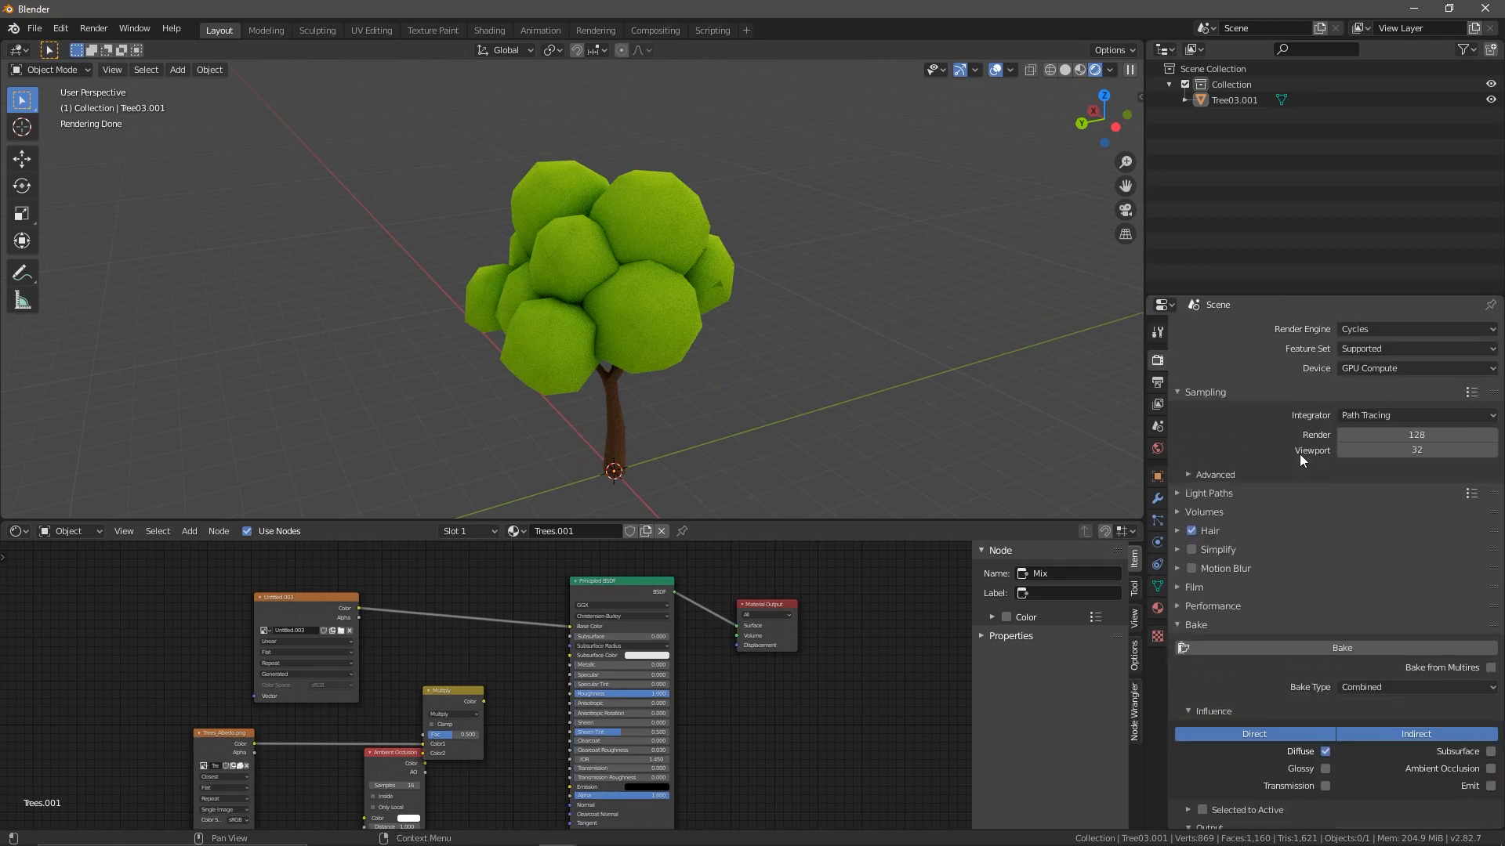
pyautogui.click(1378, 329)
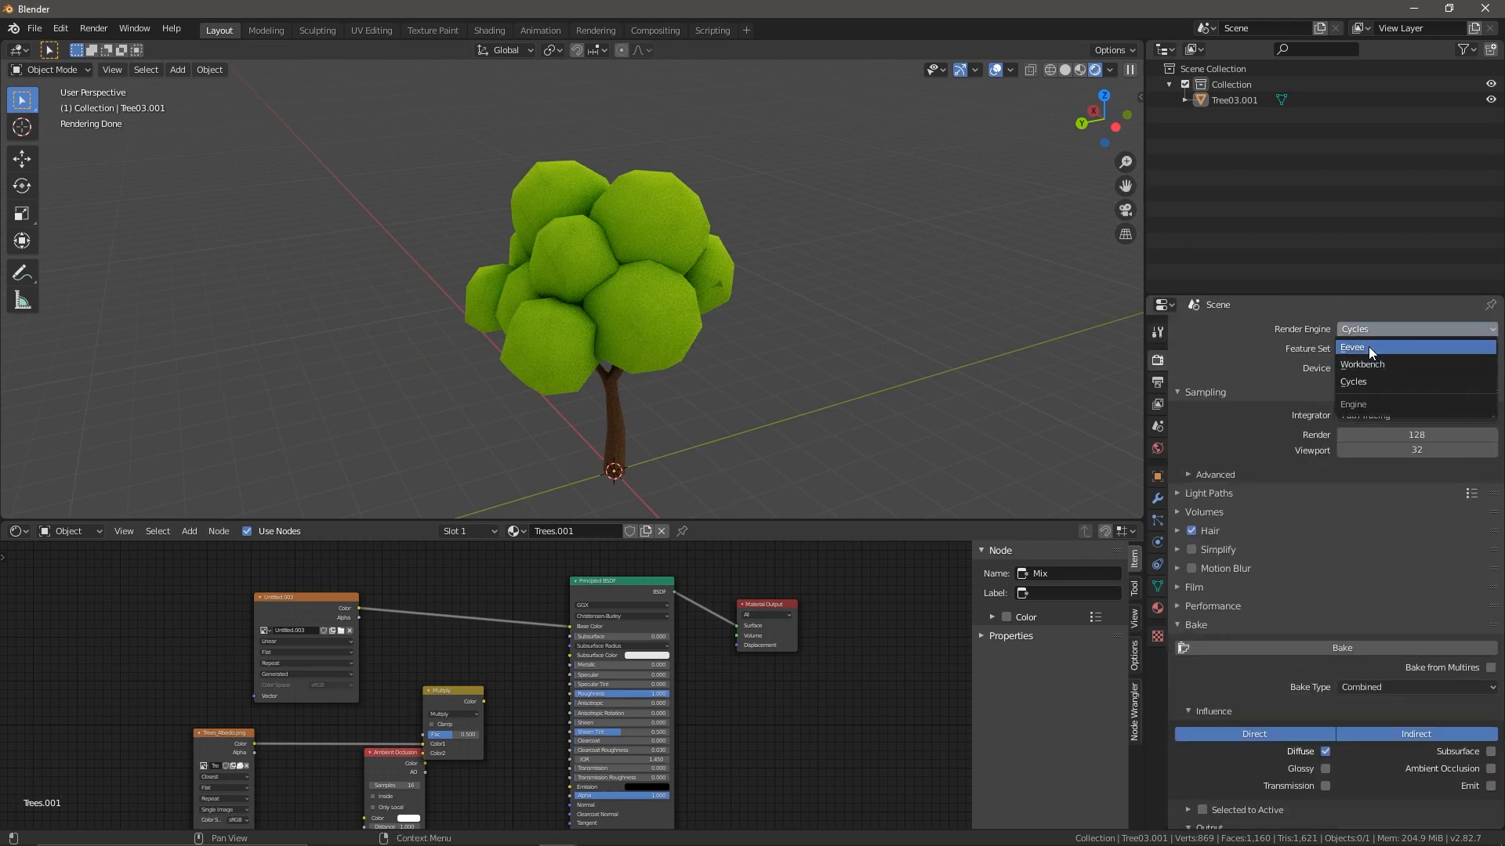
pyautogui.click(1368, 346)
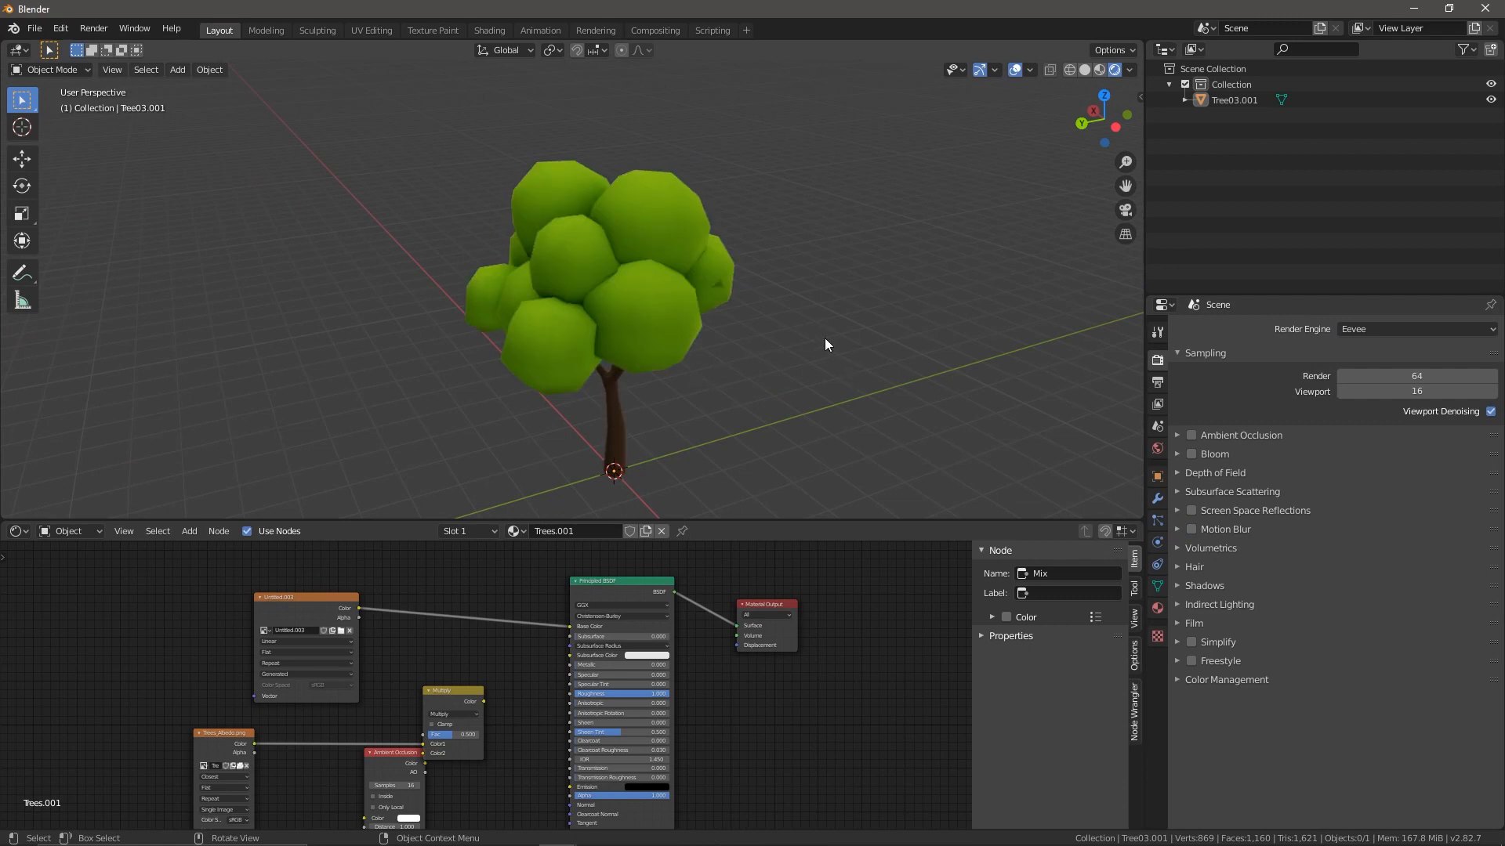
pyautogui.moveTo(825, 337)
pyautogui.mouseDown(button='middle')
pyautogui.moveTo(727, 453)
pyautogui.moveTo(522, 261)
pyautogui.moveTo(675, 219)
pyautogui.moveTo(753, 369)
pyautogui.moveTo(640, 371)
pyautogui.moveTo(830, 283)
pyautogui.moveTo(848, 346)
pyautogui.mouseUp(button='middle')
pyautogui.scroll(-3, 640, 372)
pyautogui.scroll(3, 666, 367)
pyautogui.moveTo(666, 367); pyautogui.dragTo(705, 336, button='middle')
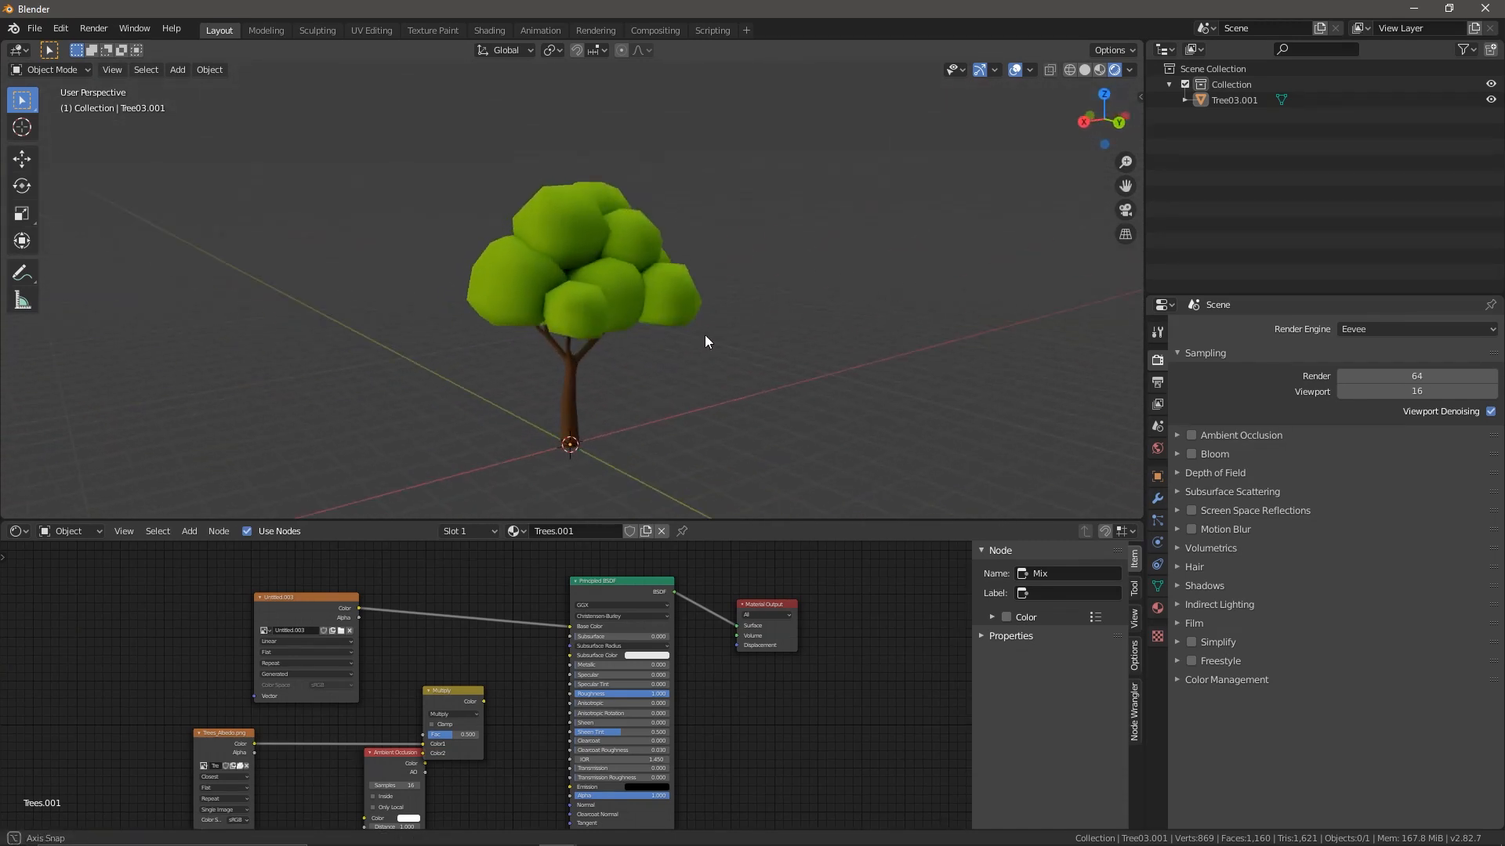